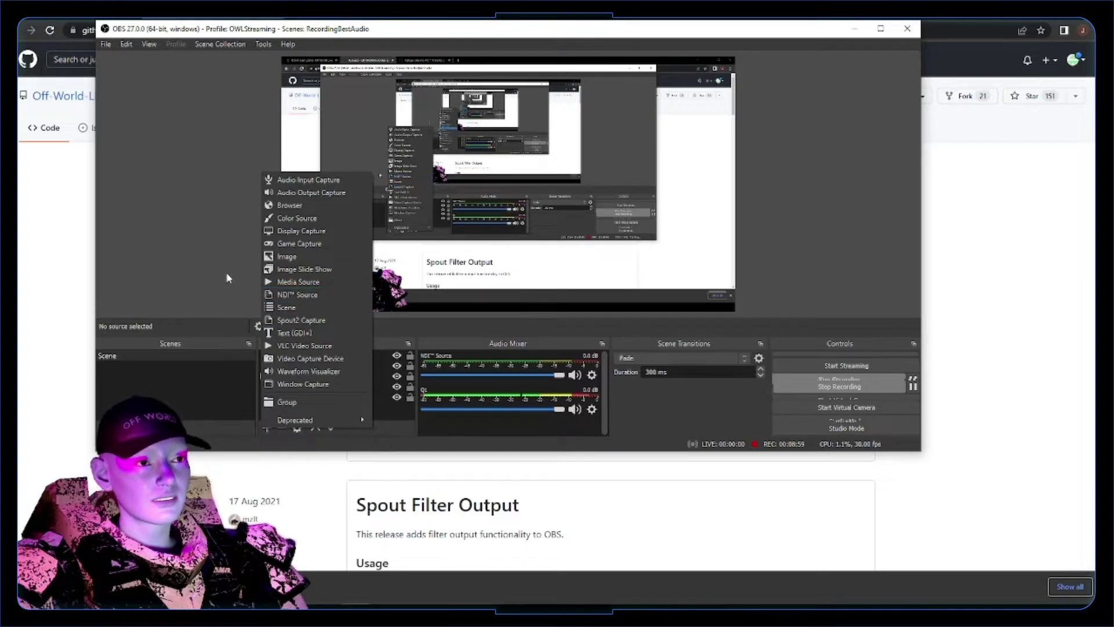
pyautogui.click(201, 262)
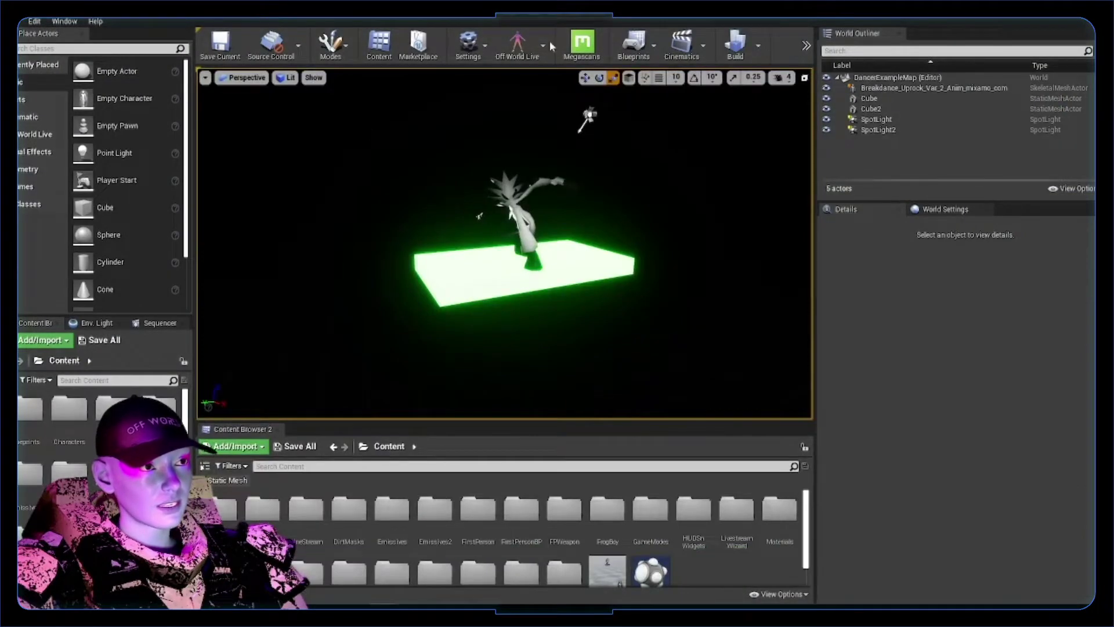
# Create an OWL Cinecam livestream named DancerOutput with the Livestream Wizard, outputting via Spout and NDI
pyautogui.click(539, 47)
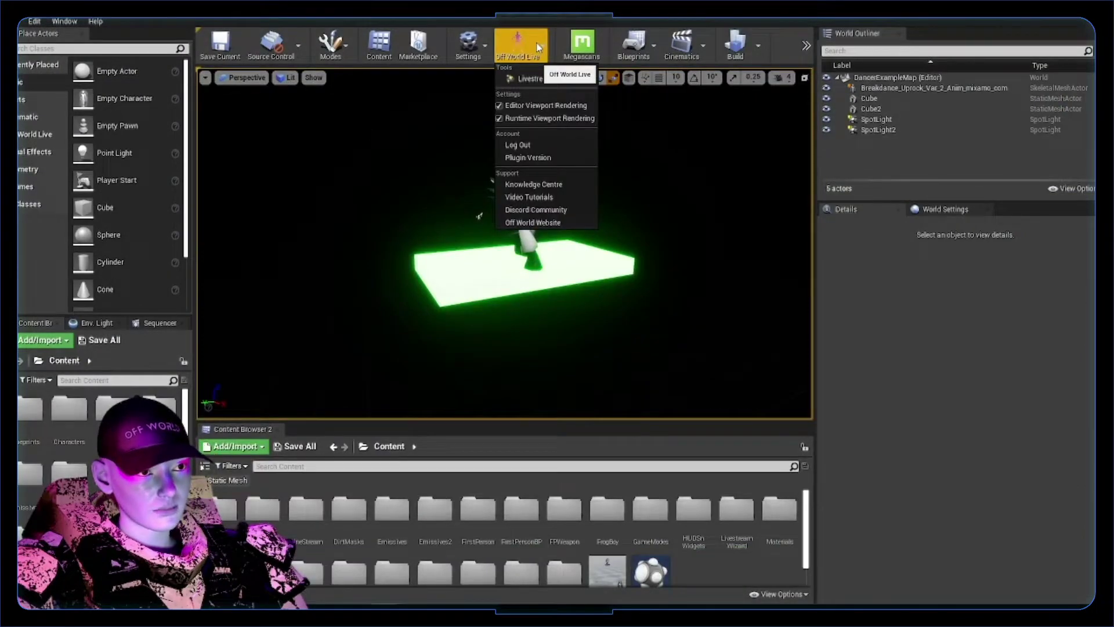
pyautogui.click(546, 81)
pyautogui.click(534, 327)
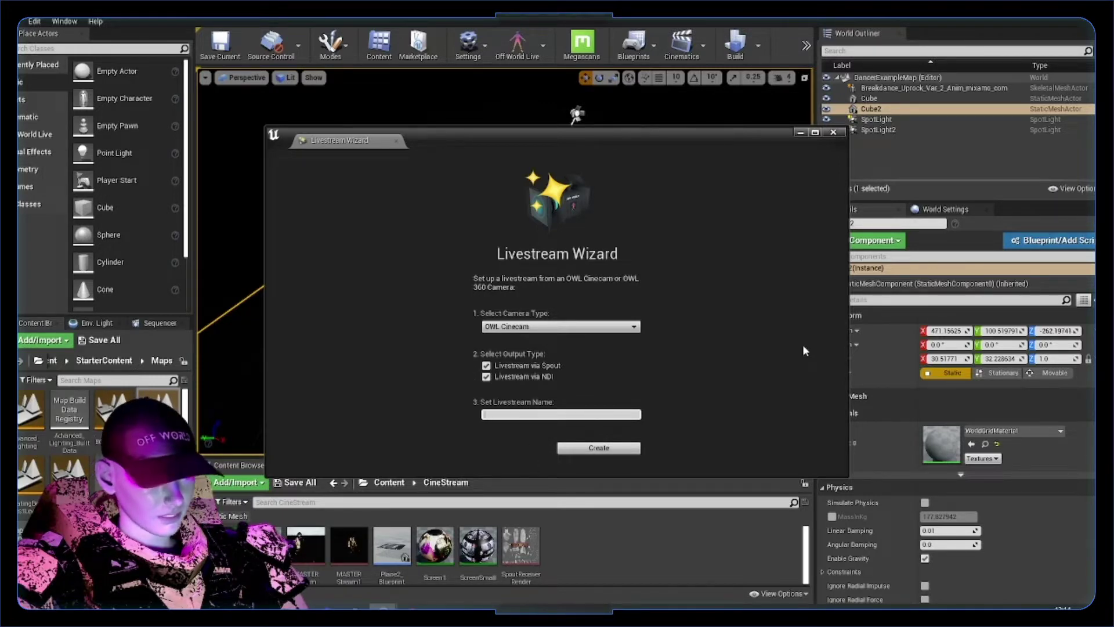
pyautogui.write('put')
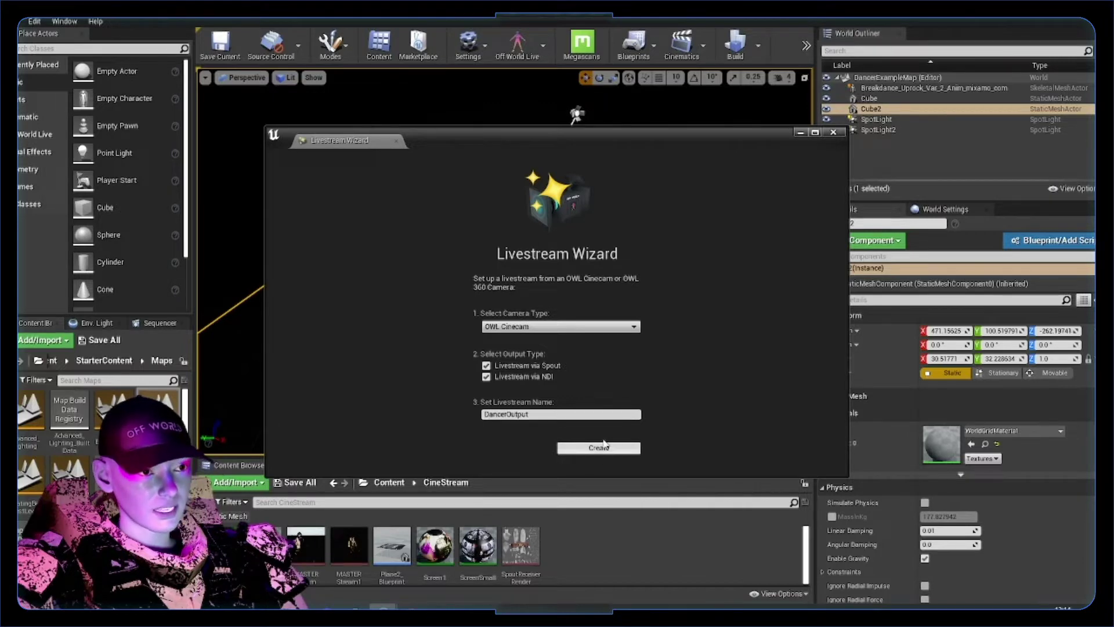
pyautogui.click(599, 449)
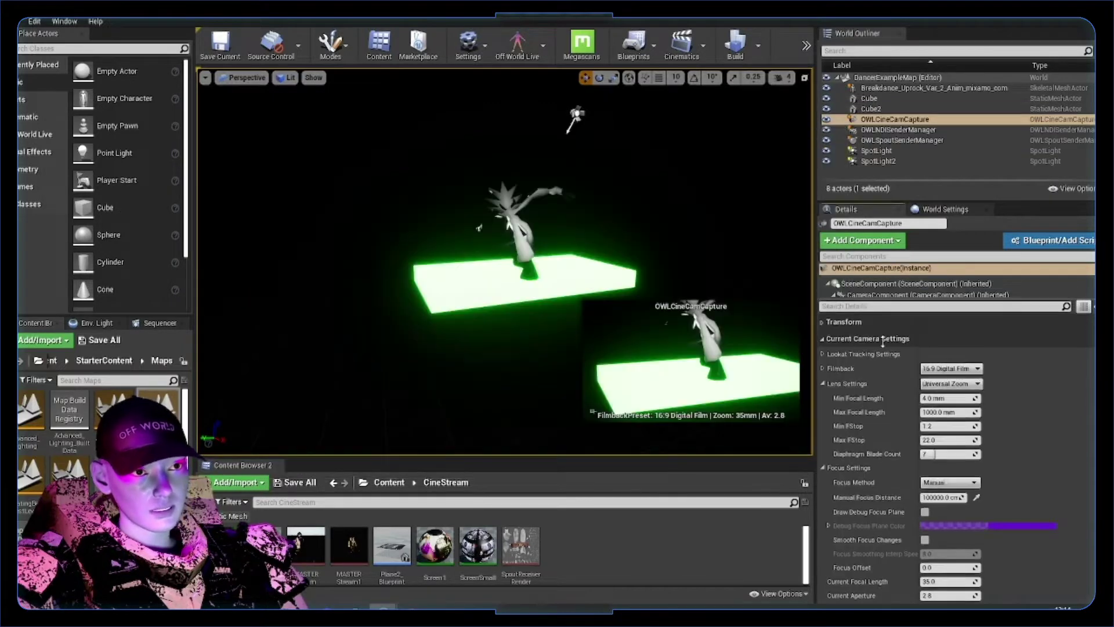
# Inspect the CameraComponent settings of OWLCineCamCapture and view its camera mesh in the mesh editor
pyautogui.click(885, 296)
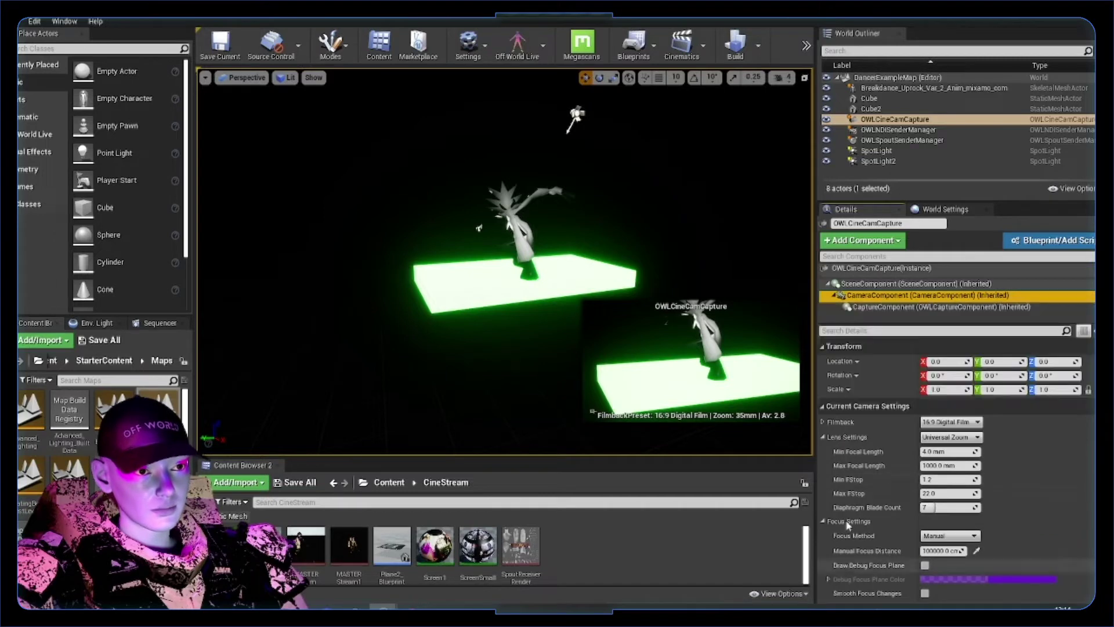
pyautogui.scroll(-6, 870, 463)
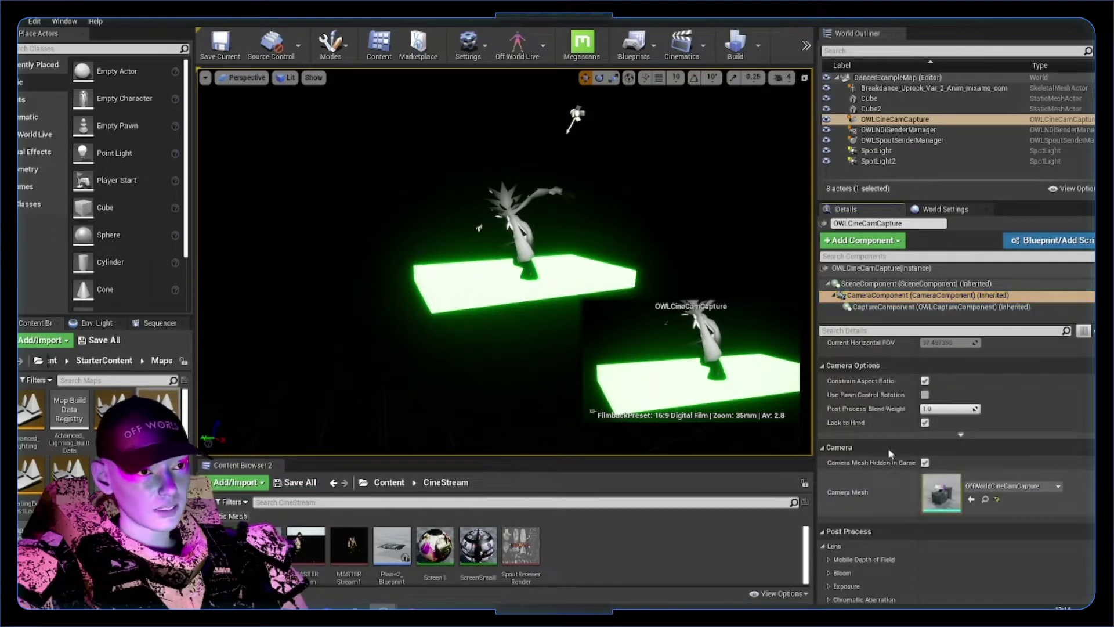
pyautogui.doubleClick(954, 500)
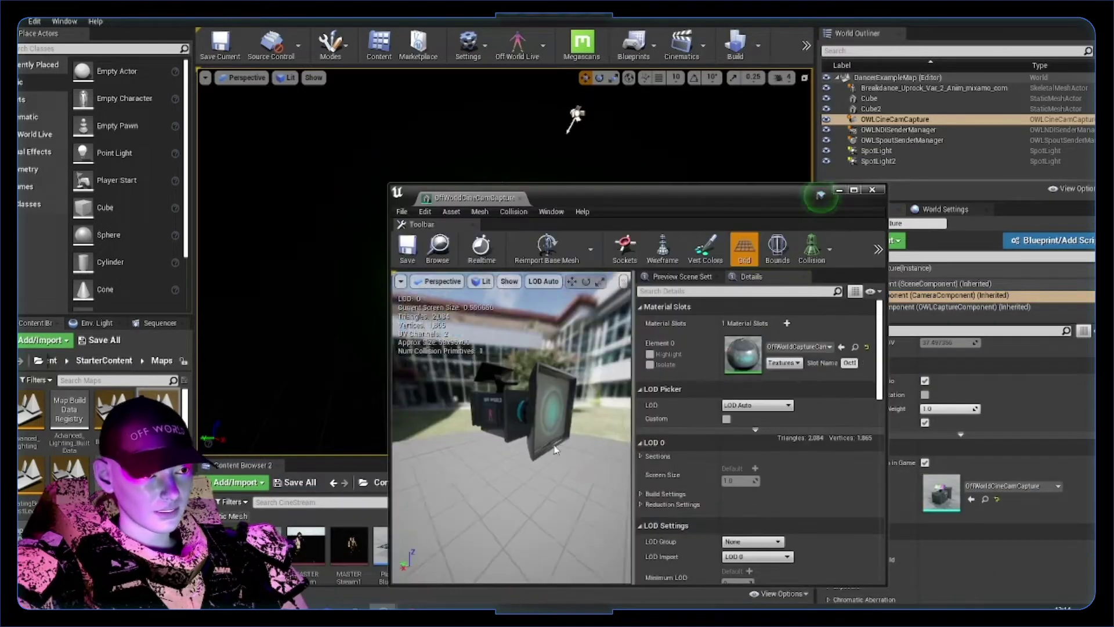
pyautogui.moveTo(518, 421); pyautogui.dragTo(519, 418, button='middle')
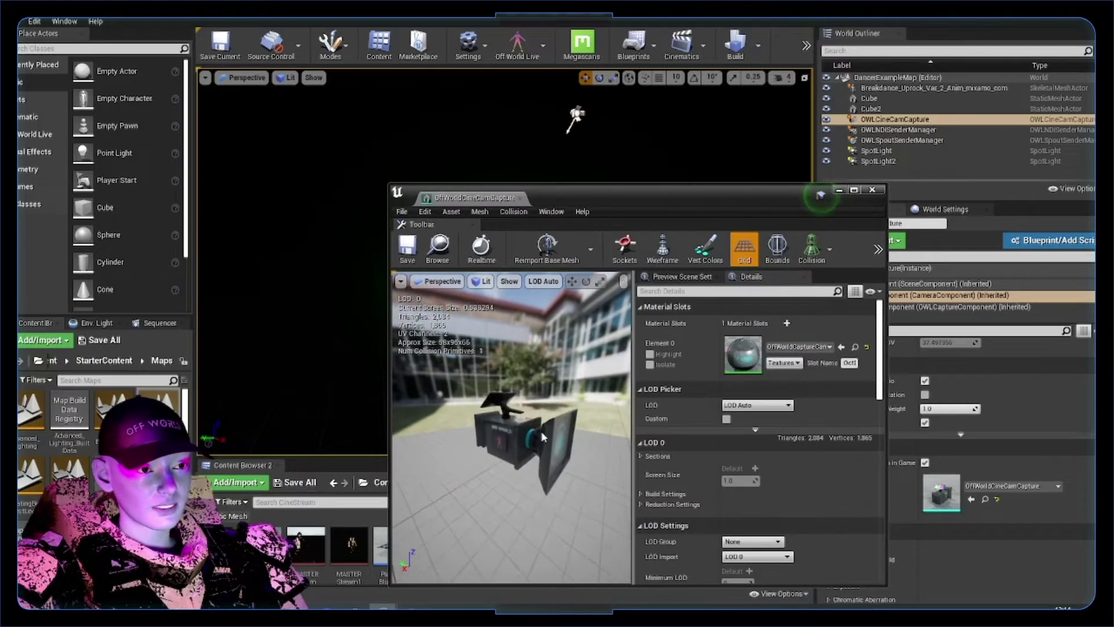
pyautogui.moveTo(821, 196); pyautogui.dragTo(826, 83)
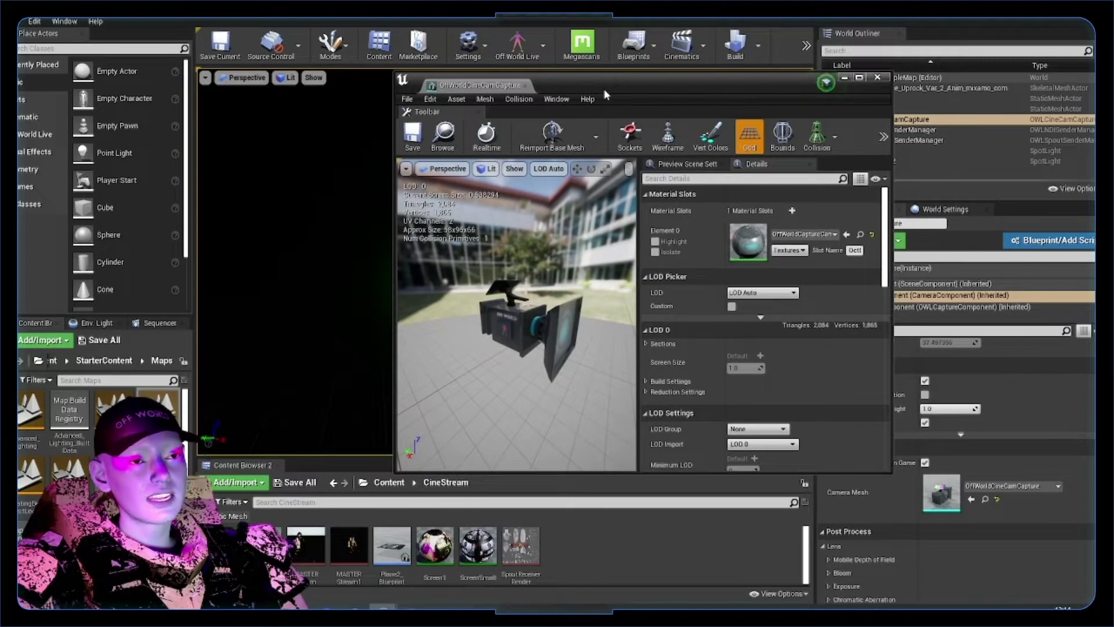
pyautogui.click(877, 78)
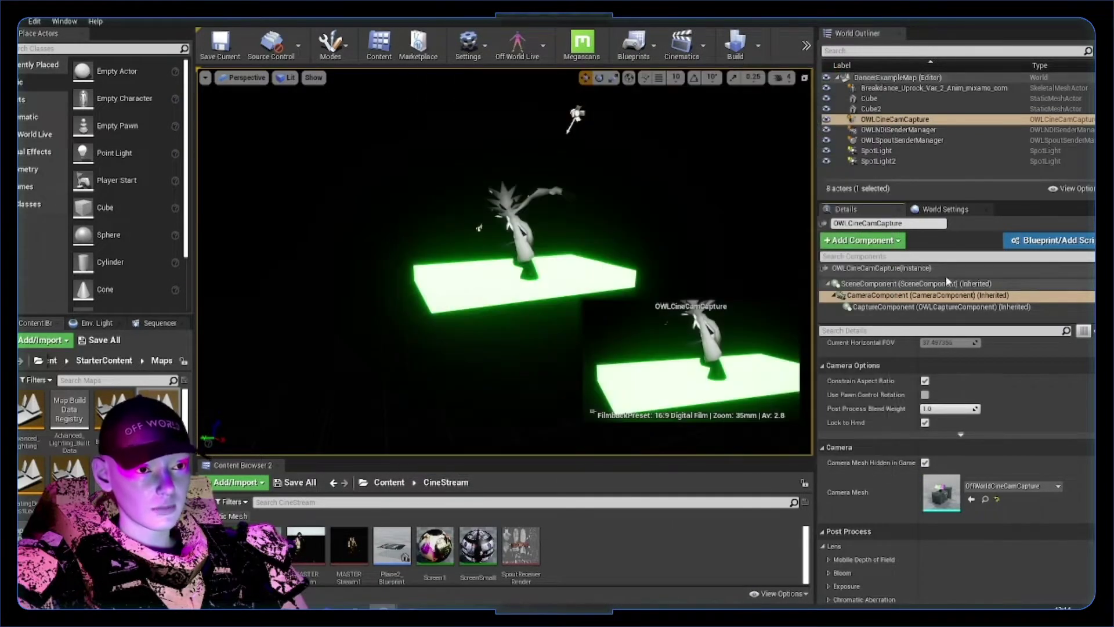
# Compare the settings of the camera's CaptureComponent with those of its CameraComponent
pyautogui.click(905, 307)
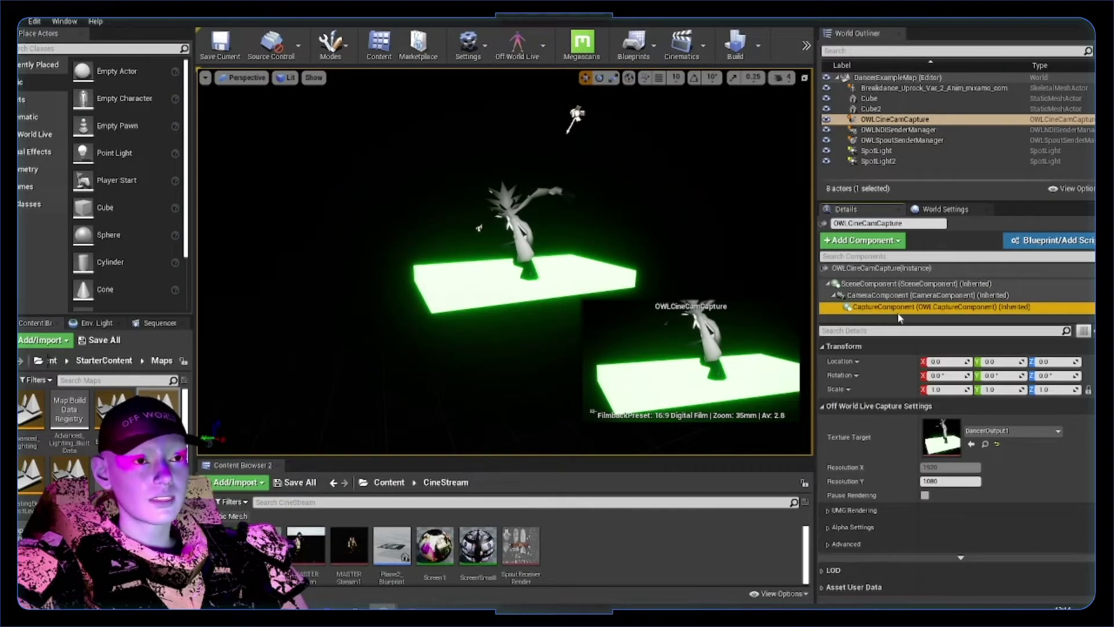
pyautogui.click(870, 296)
pyautogui.scroll(-3, 876, 465)
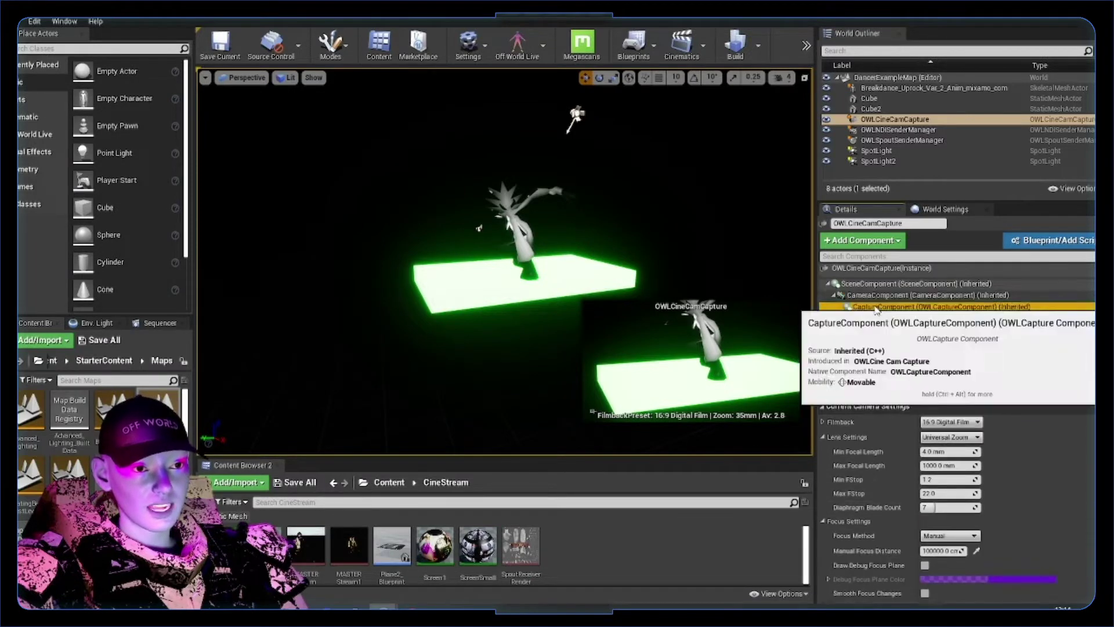
pyautogui.click(871, 308)
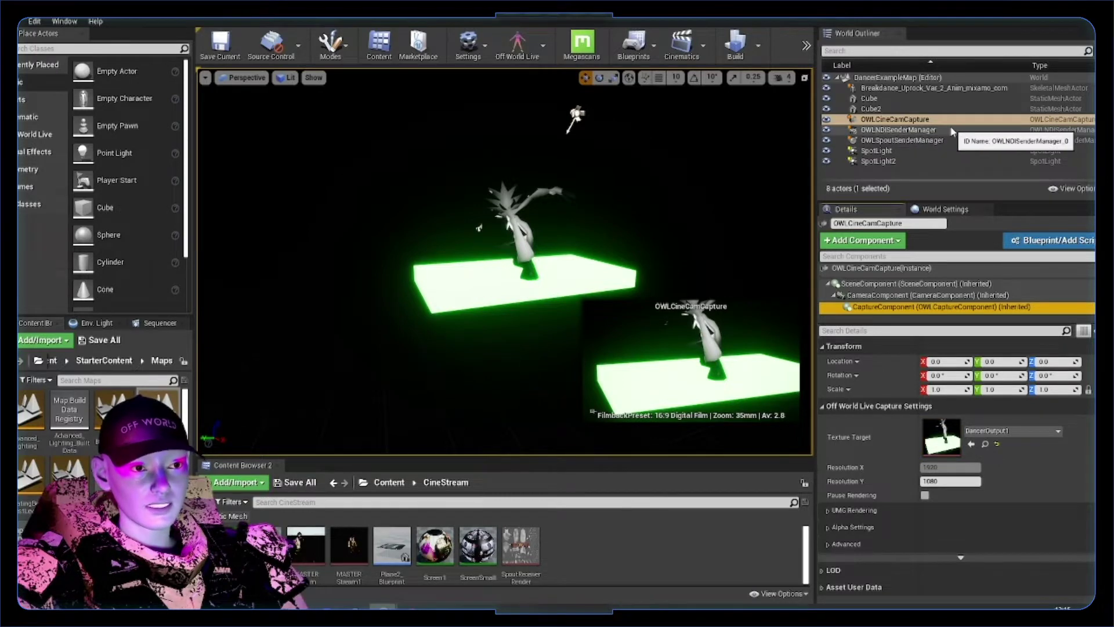
# Review the sender entries of OWLNDISenderManager and OWLSpoutSenderManager, including names and source render targets
pyautogui.click(894, 131)
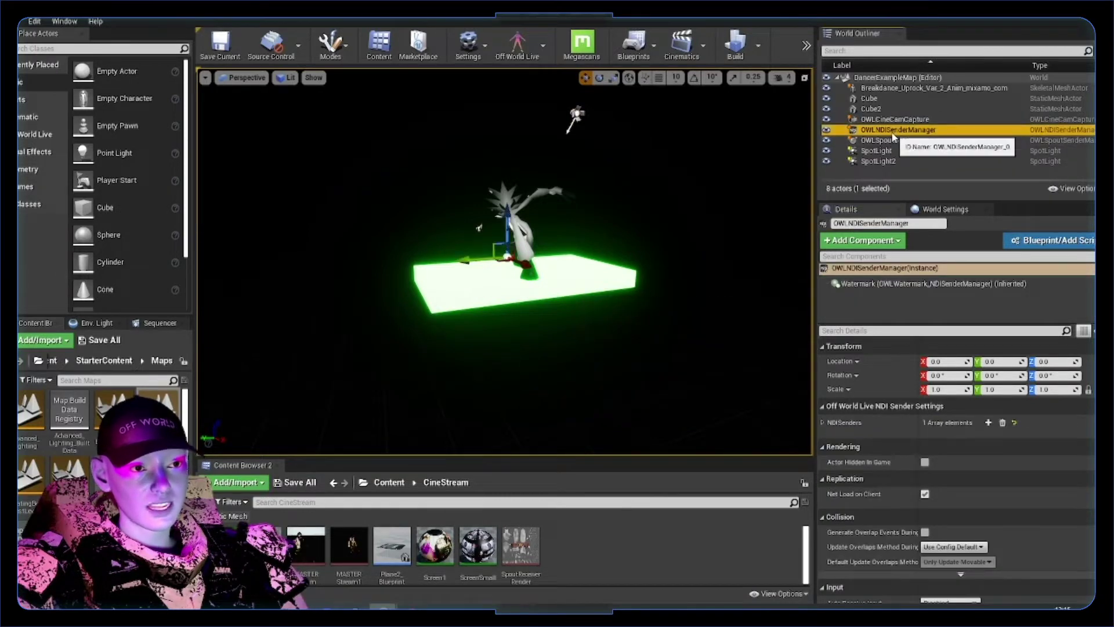
pyautogui.click(823, 423)
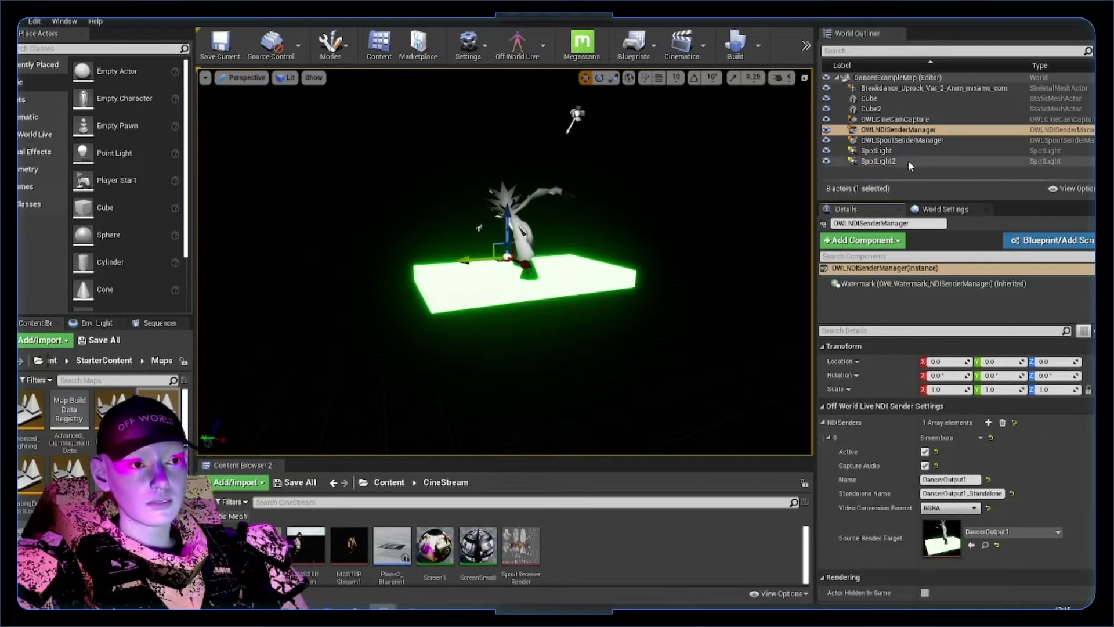
pyautogui.click(911, 140)
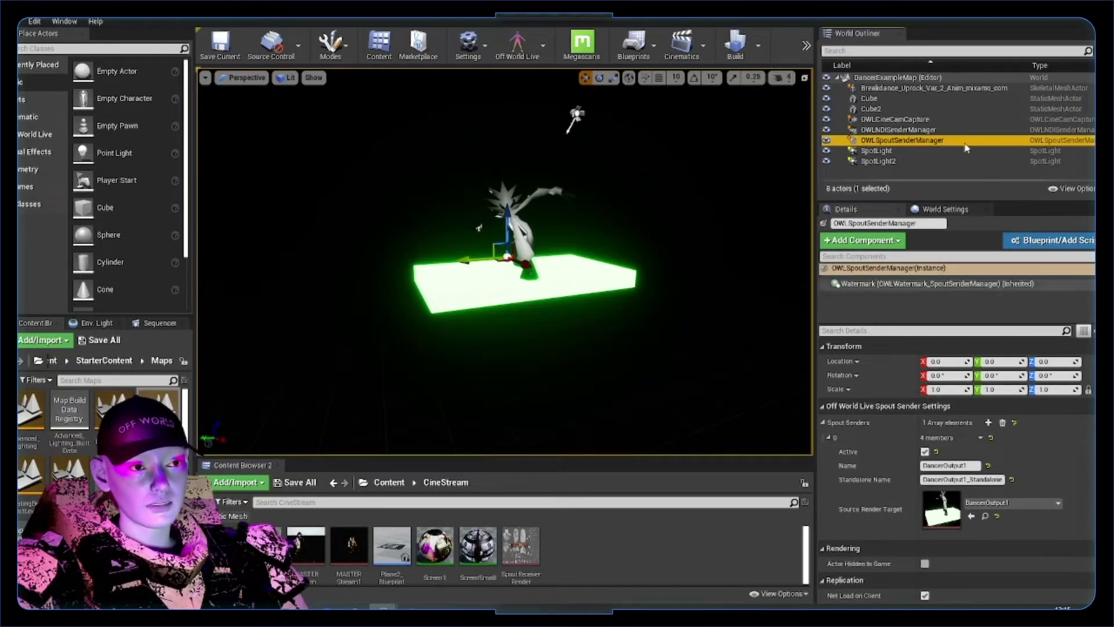
pyautogui.scroll(-1, 860, 448)
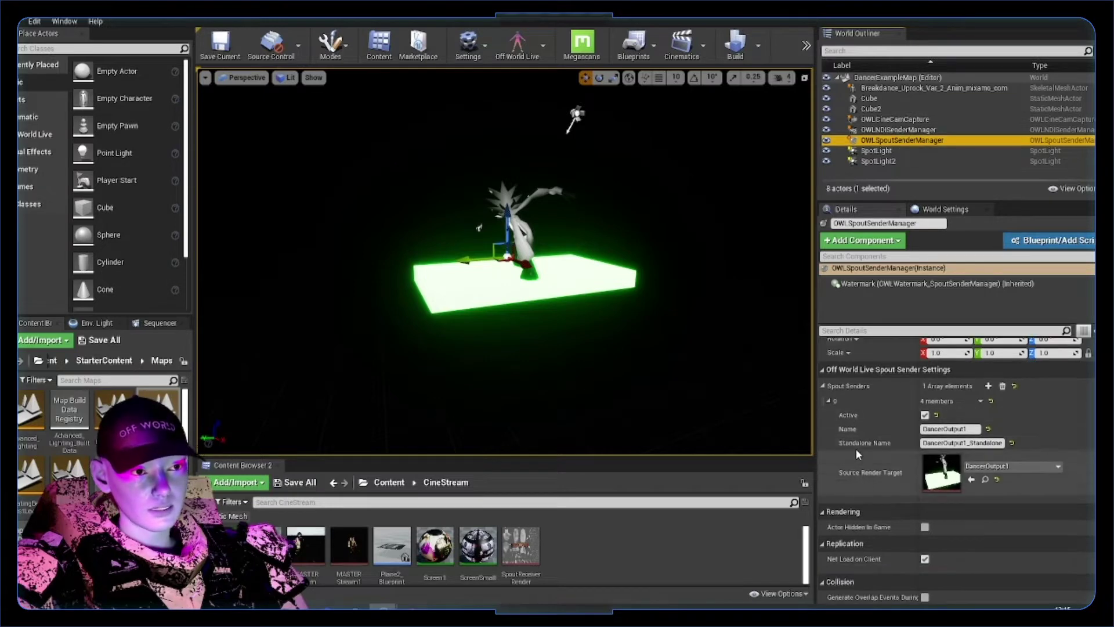
# View the render target assigned to the camera's CaptureComponent and to the Spout sender to examine the captured image
pyautogui.click(905, 119)
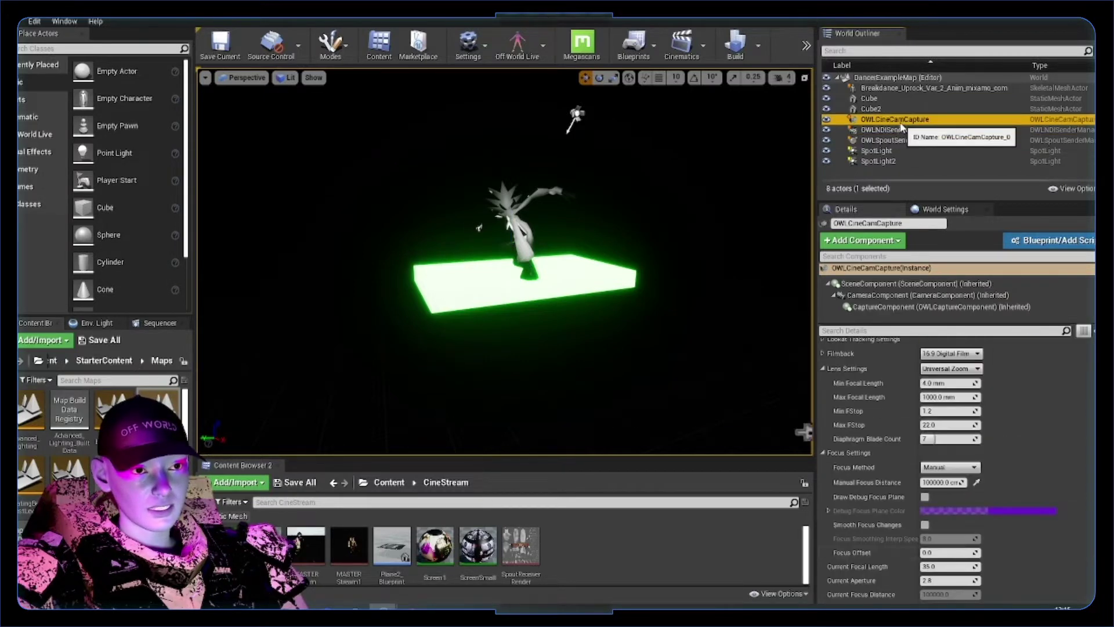
pyautogui.doubleClick(941, 438)
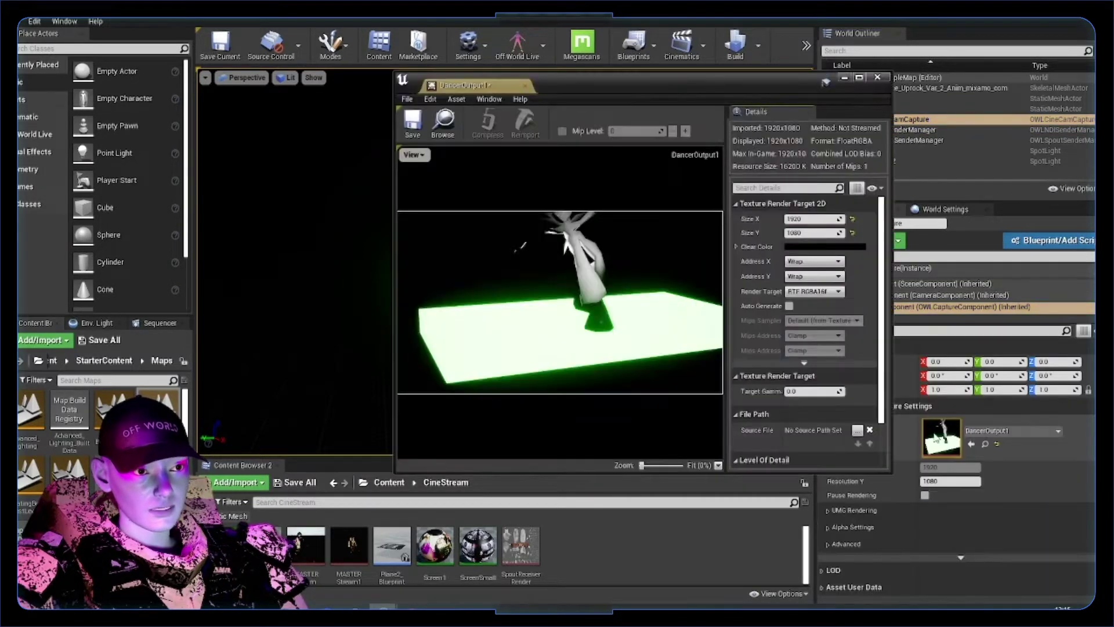
pyautogui.doubleClick(483, 88)
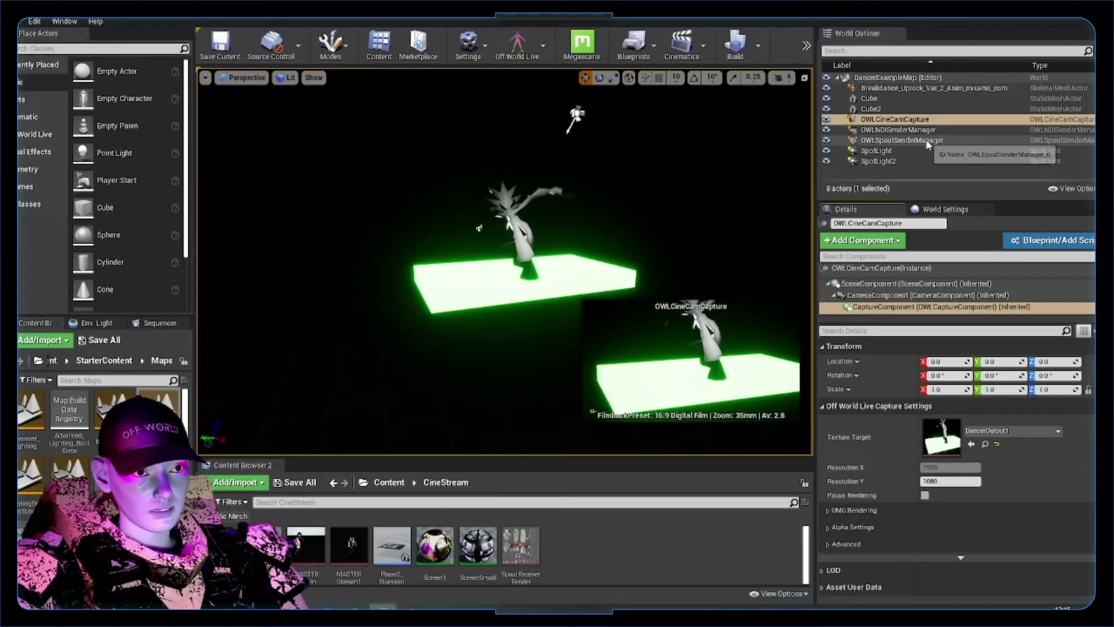
pyautogui.click(928, 141)
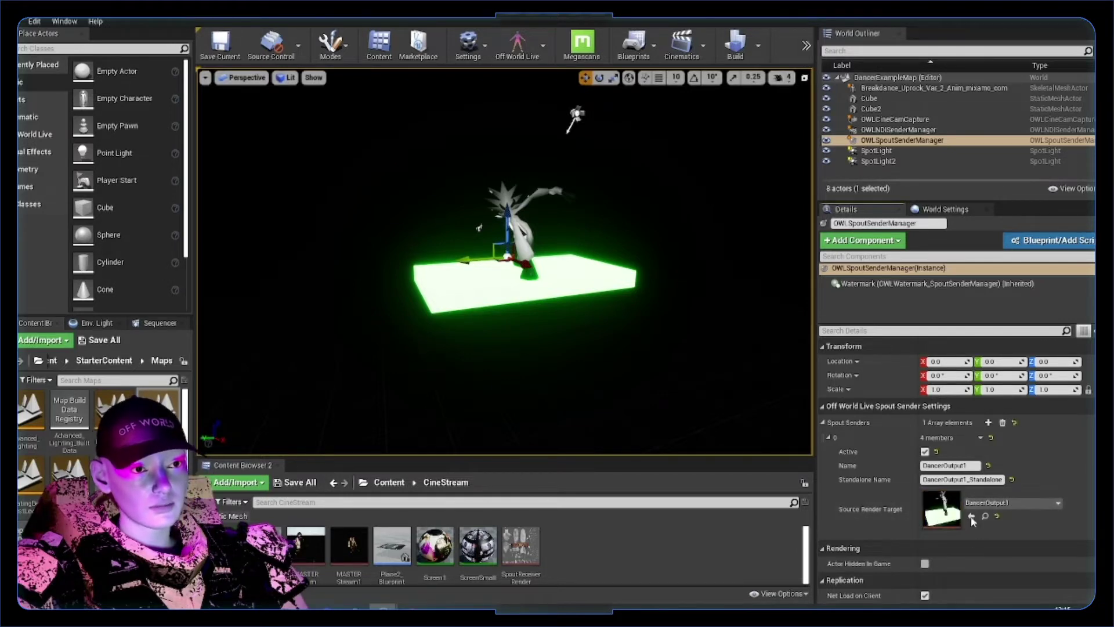
pyautogui.doubleClick(940, 506)
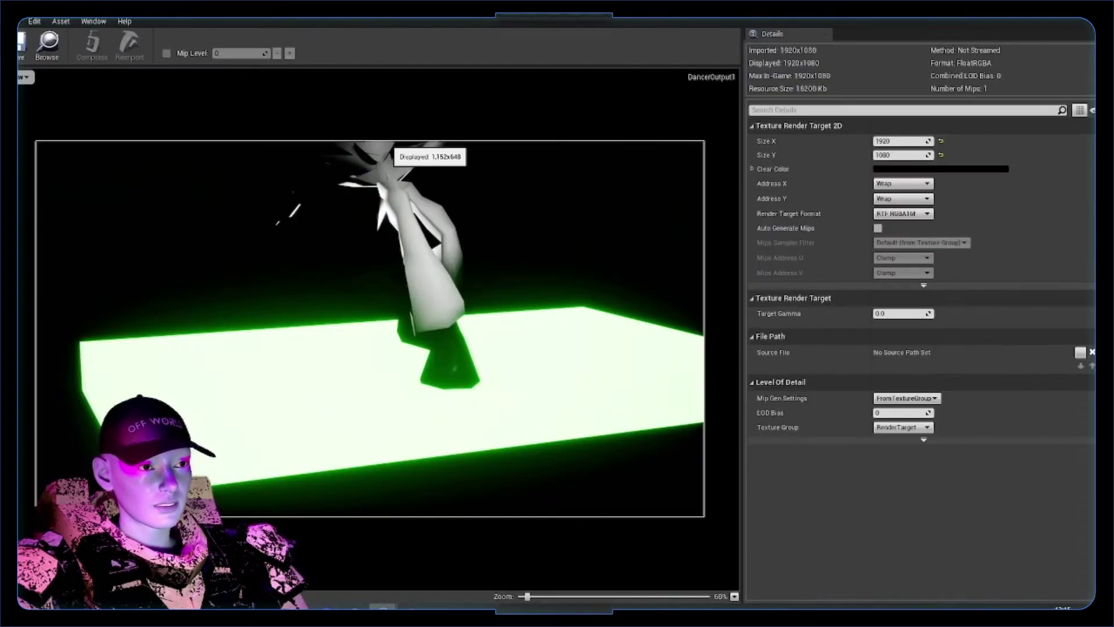
pyautogui.click(807, 45)
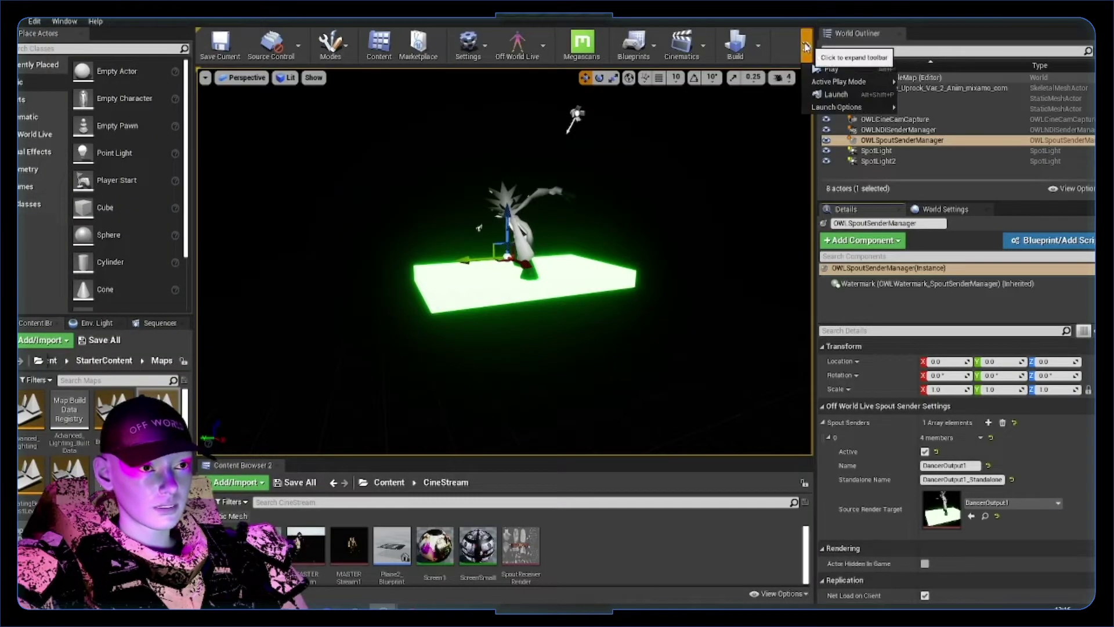
pyautogui.click(847, 70)
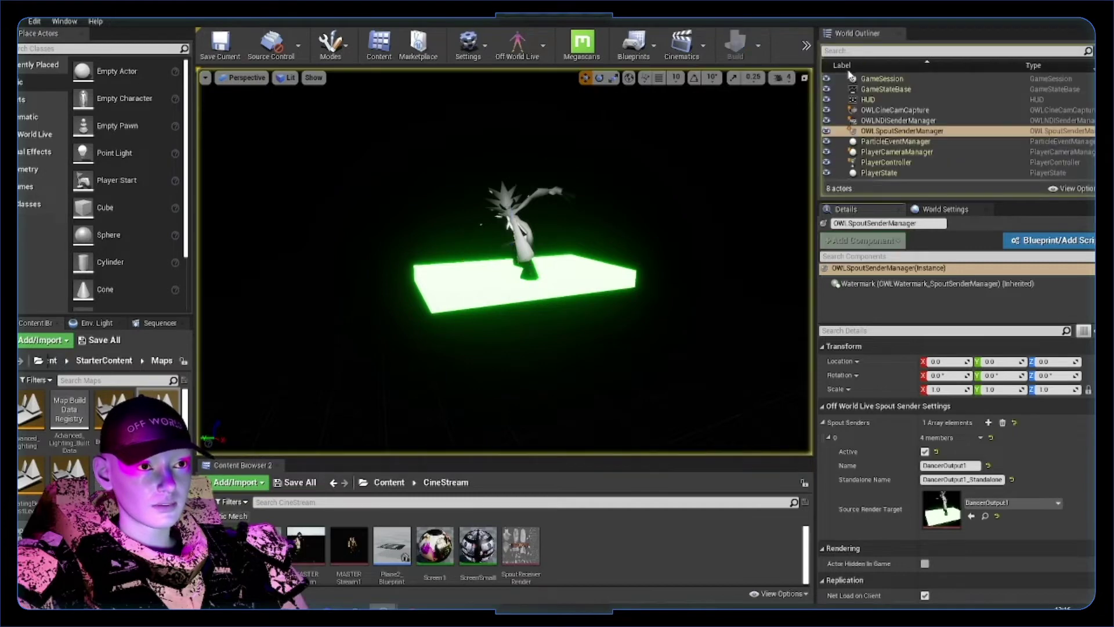
pyautogui.click(806, 46)
pyautogui.click(829, 82)
# Check the available play modes and run the level in Simulate mode
pyautogui.click(807, 46)
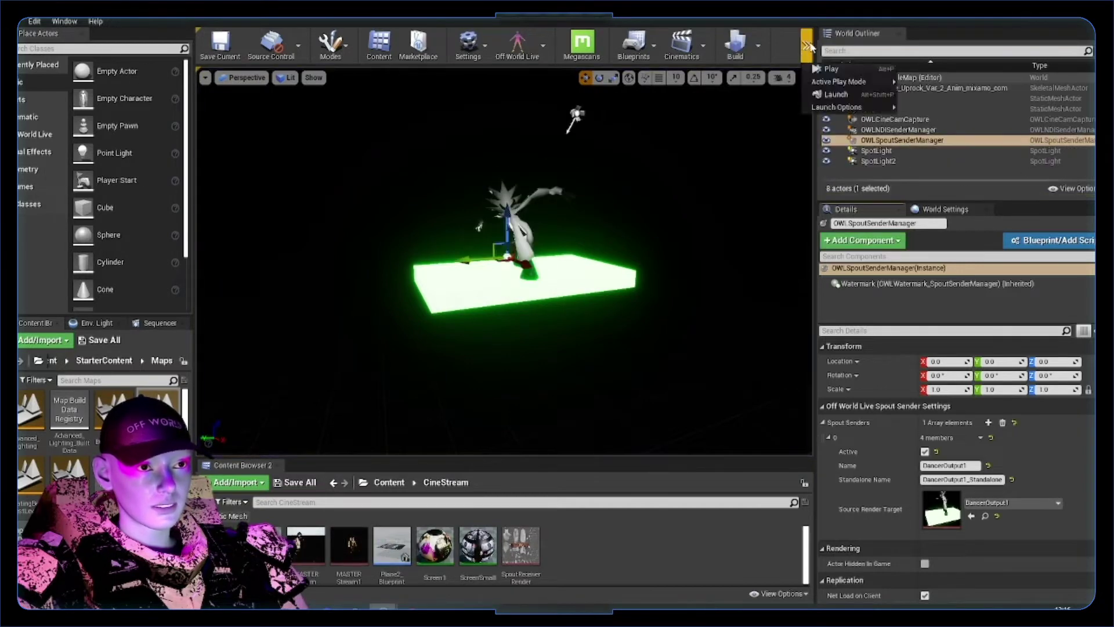
pyautogui.moveTo(856, 83)
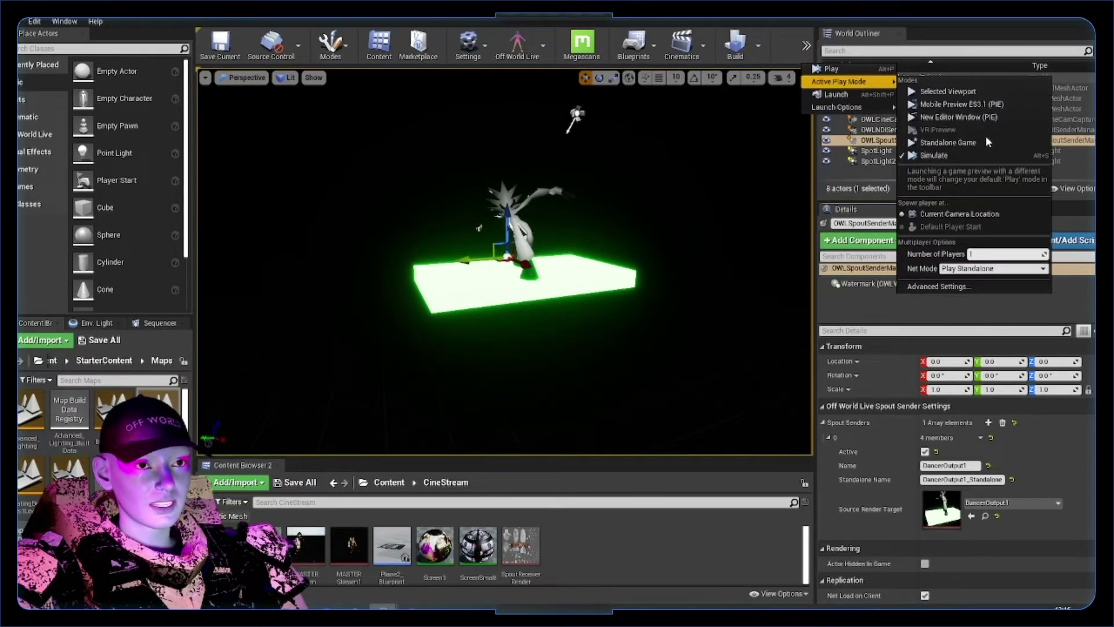
pyautogui.click(830, 69)
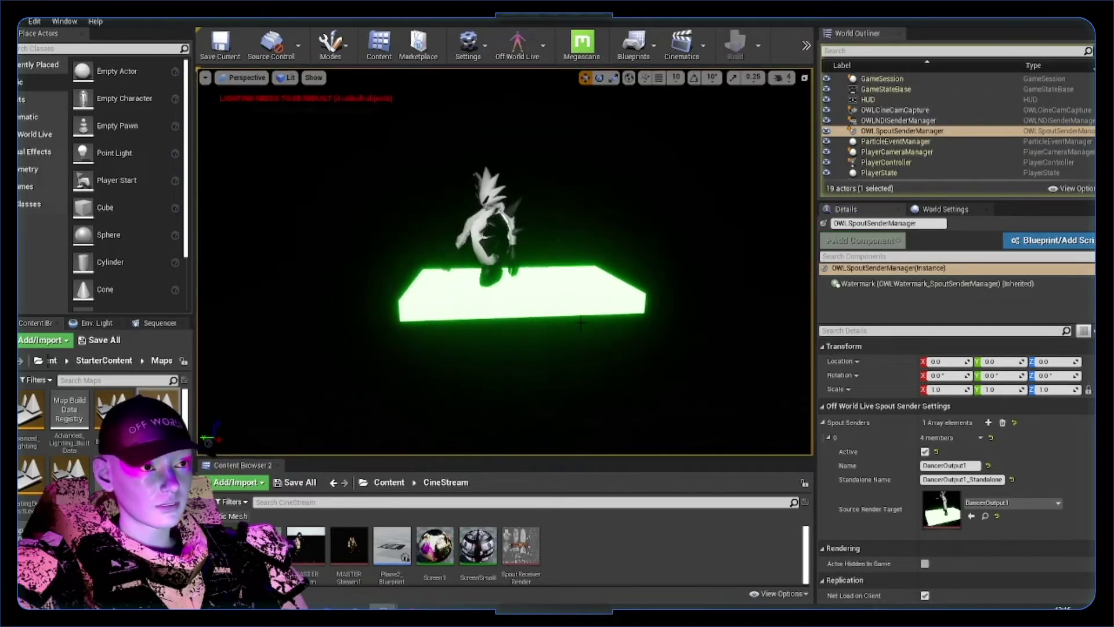
# Pilot OWLCineCamCapture in the running simulation and reframe its shot of the dancer
pyautogui.moveTo(564, 296); pyautogui.dragTo(638, 299, button='right')
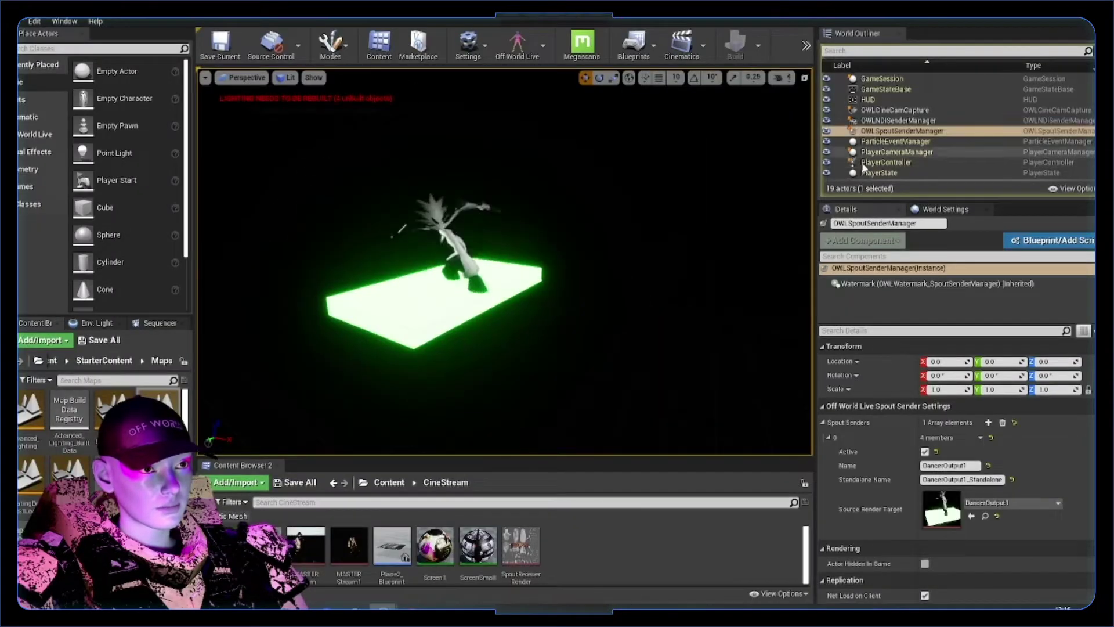
pyautogui.click(900, 111)
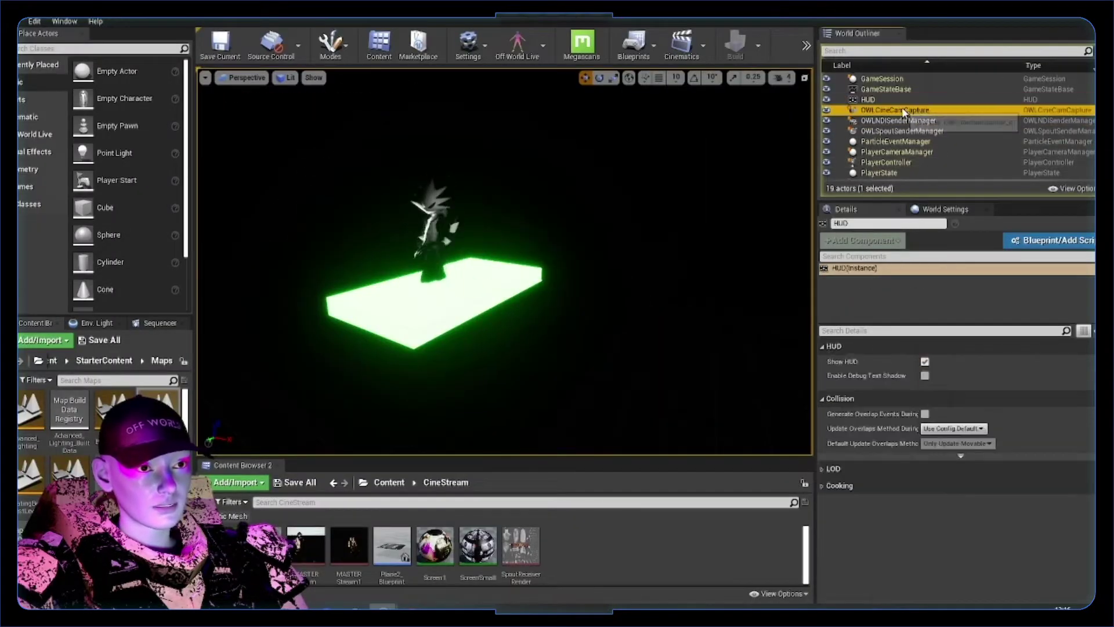
pyautogui.rightClick(899, 111)
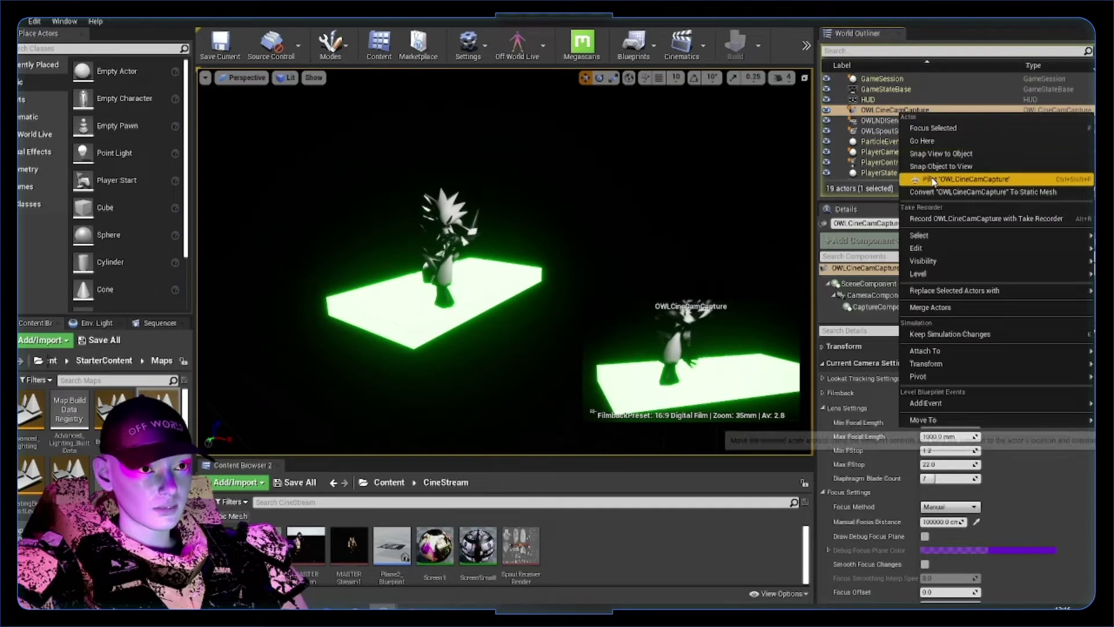
pyautogui.click(934, 180)
pyautogui.moveTo(436, 324); pyautogui.dragTo(530, 134, button='right')
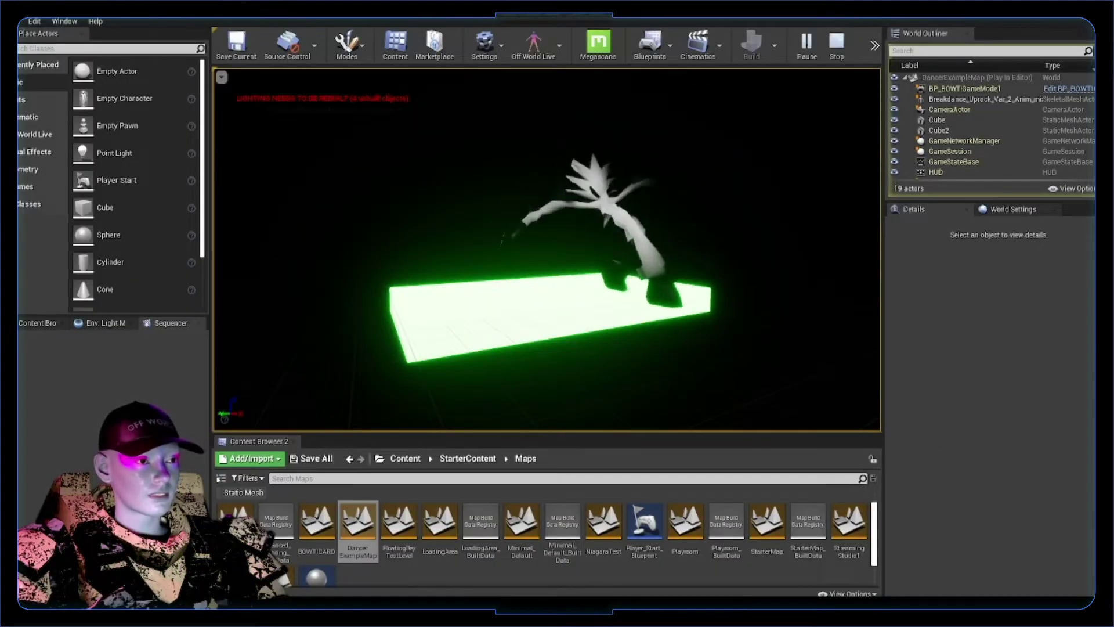
# Switch to OBS and add a new Spout2 Capture source named DancerInput to the scene
pyautogui.click(589, 556)
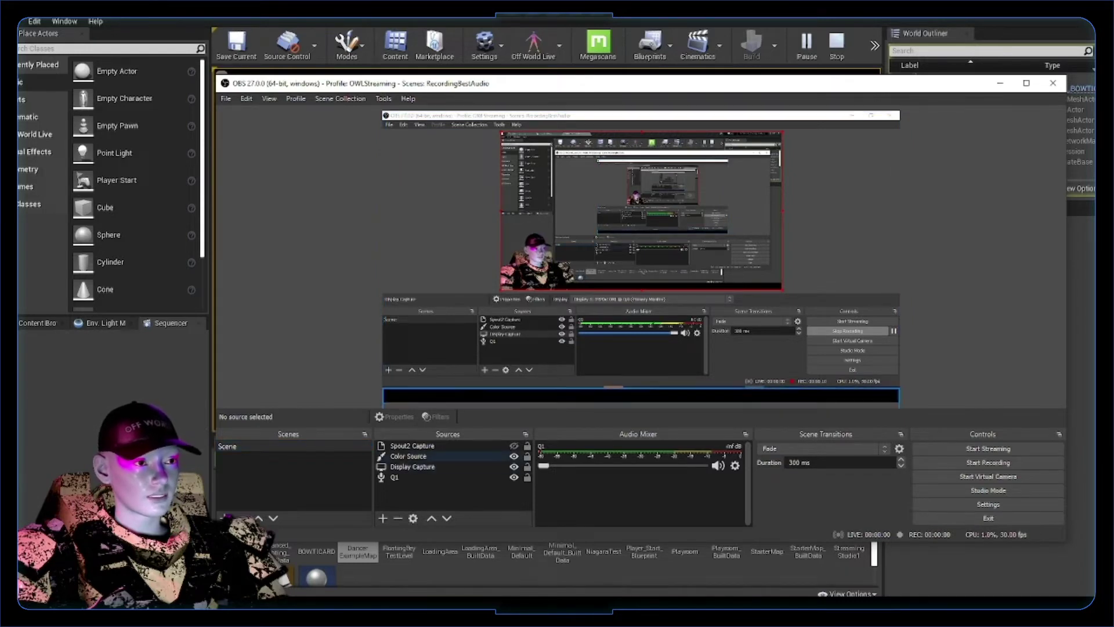
pyautogui.click(383, 518)
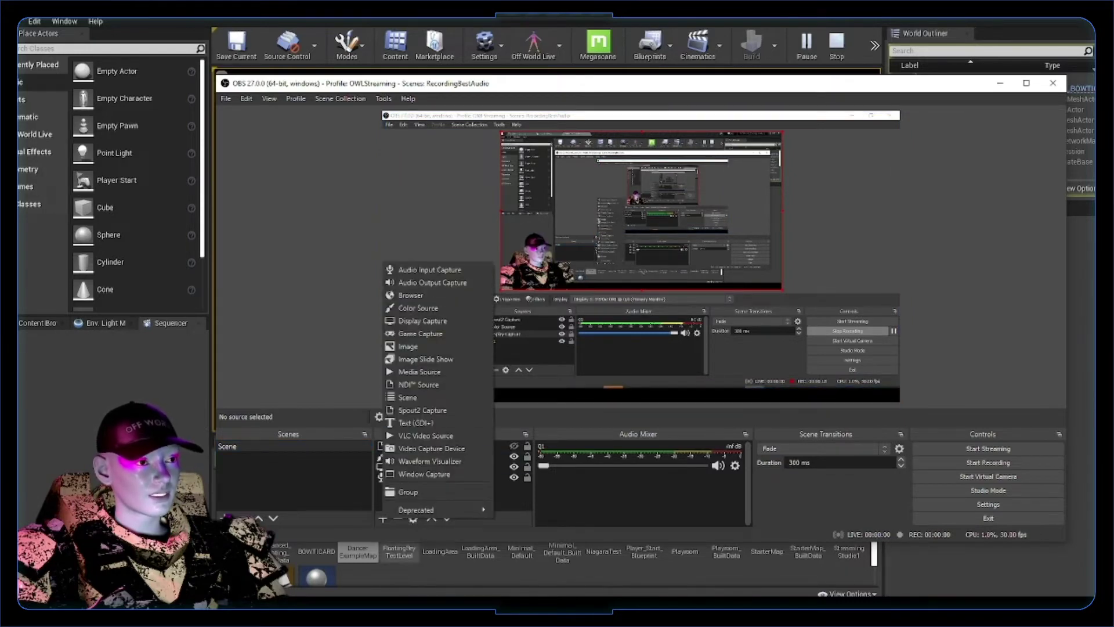
pyautogui.click(422, 410)
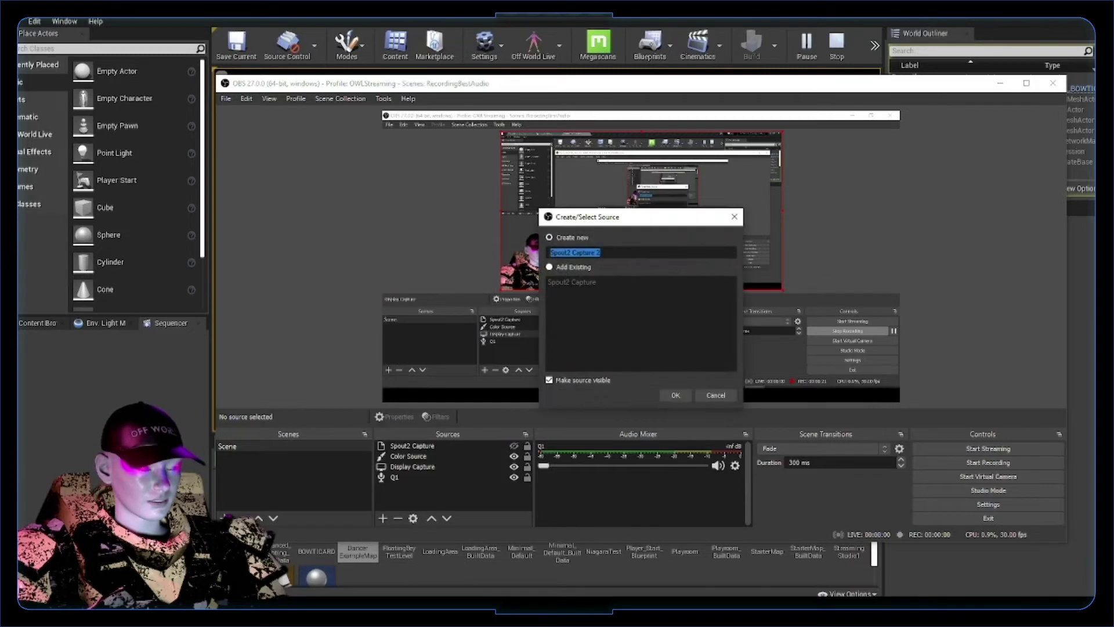
pyautogui.write('DancerInput')
pyautogui.press('Return')
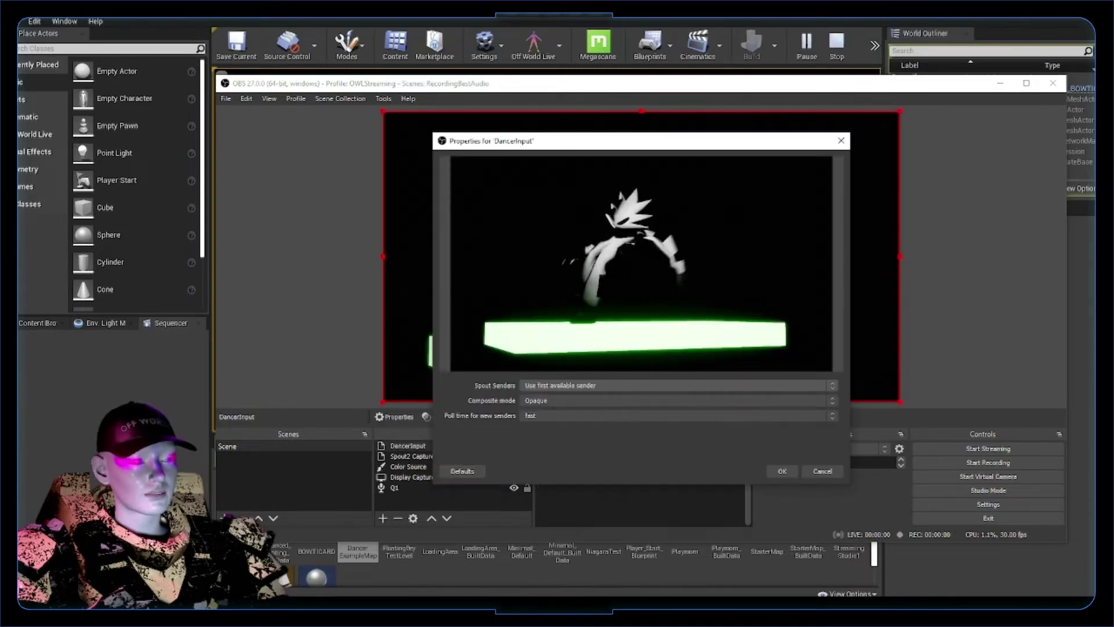
# Rearrange the OBS and DancerInput properties windows to compare the incoming Spout feed with the Unreal viewport
pyautogui.moveTo(620, 144); pyautogui.dragTo(756, 179)
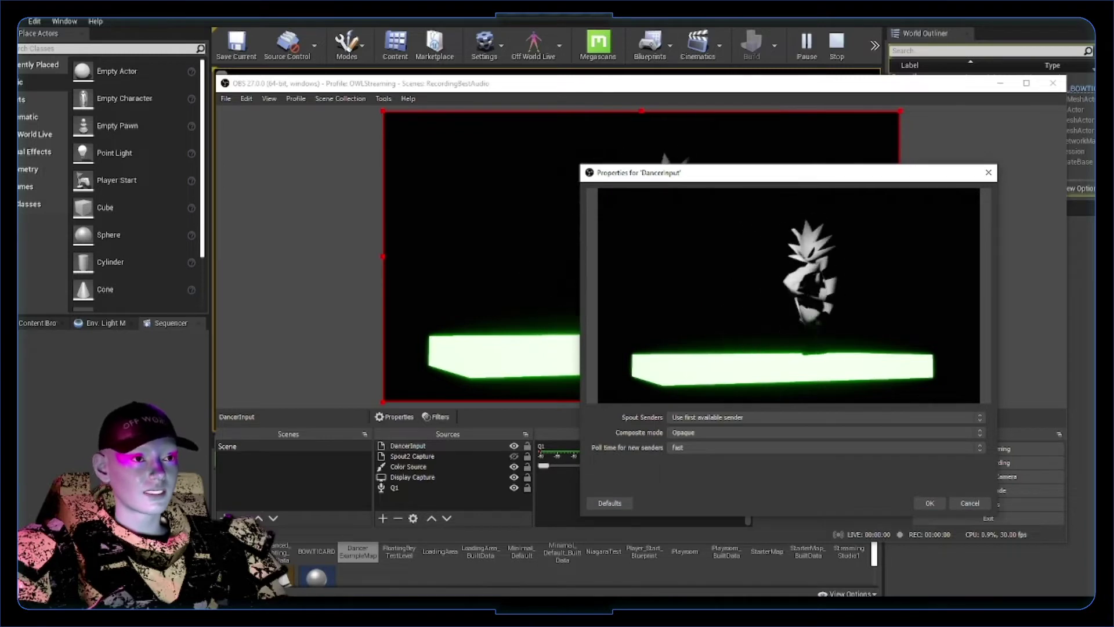
pyautogui.moveTo(626, 89); pyautogui.dragTo(694, 280)
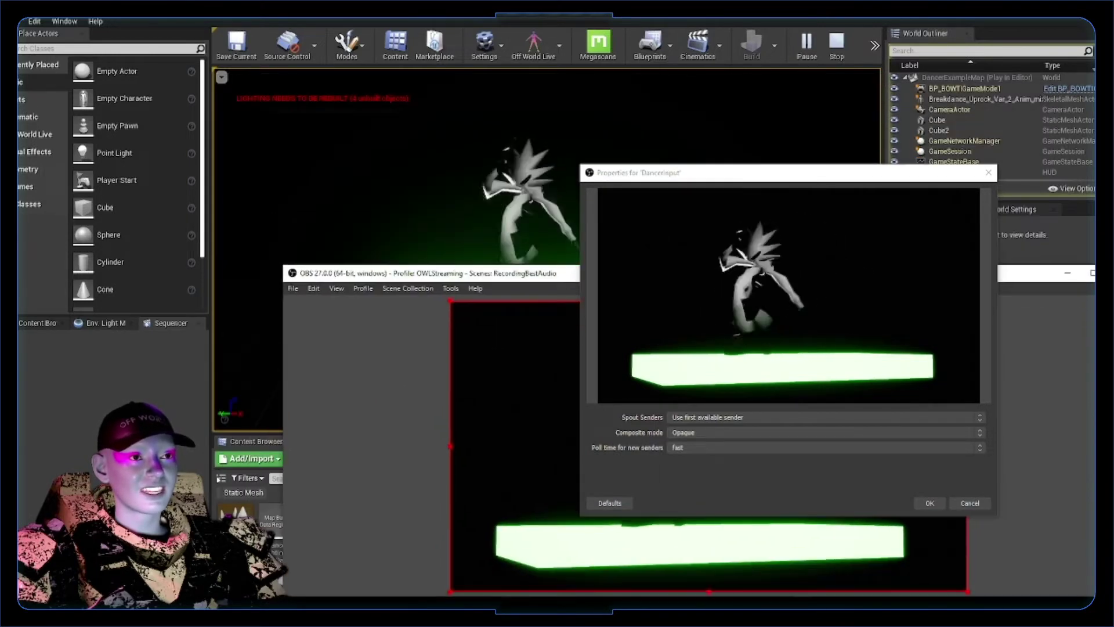
pyautogui.moveTo(706, 172); pyautogui.dragTo(781, 85)
pyautogui.moveTo(610, 273); pyautogui.dragTo(498, 373)
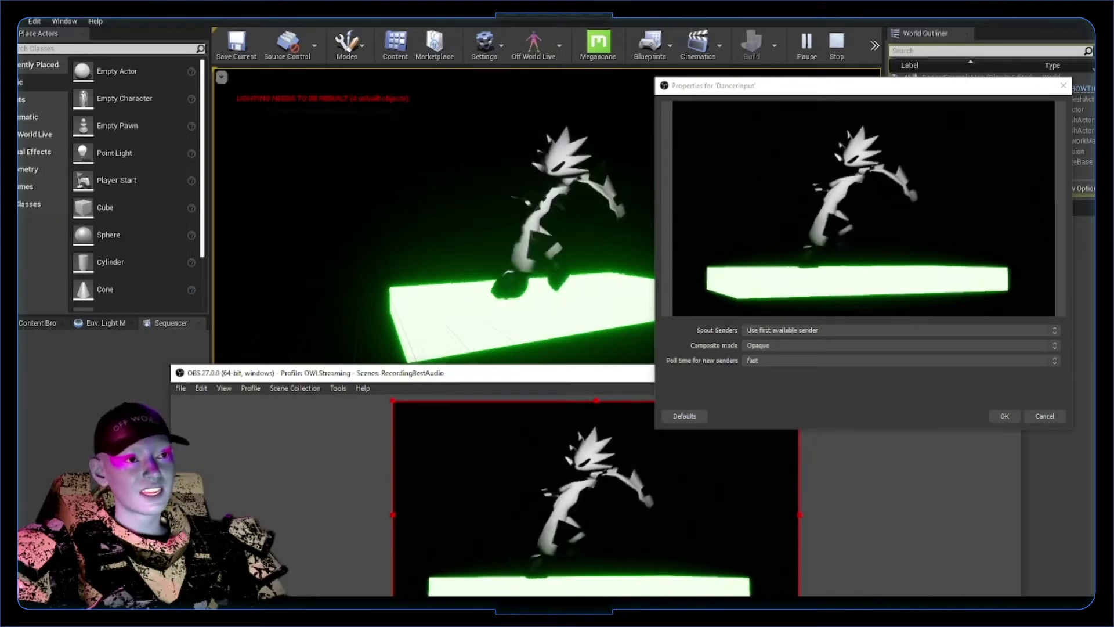
pyautogui.moveTo(523, 373); pyautogui.dragTo(514, 88)
# Compare the DancerOutput1 and OWLHomeStudio1 Spout senders for DancerInput and settle on DancerOutput1
pyautogui.click(818, 331)
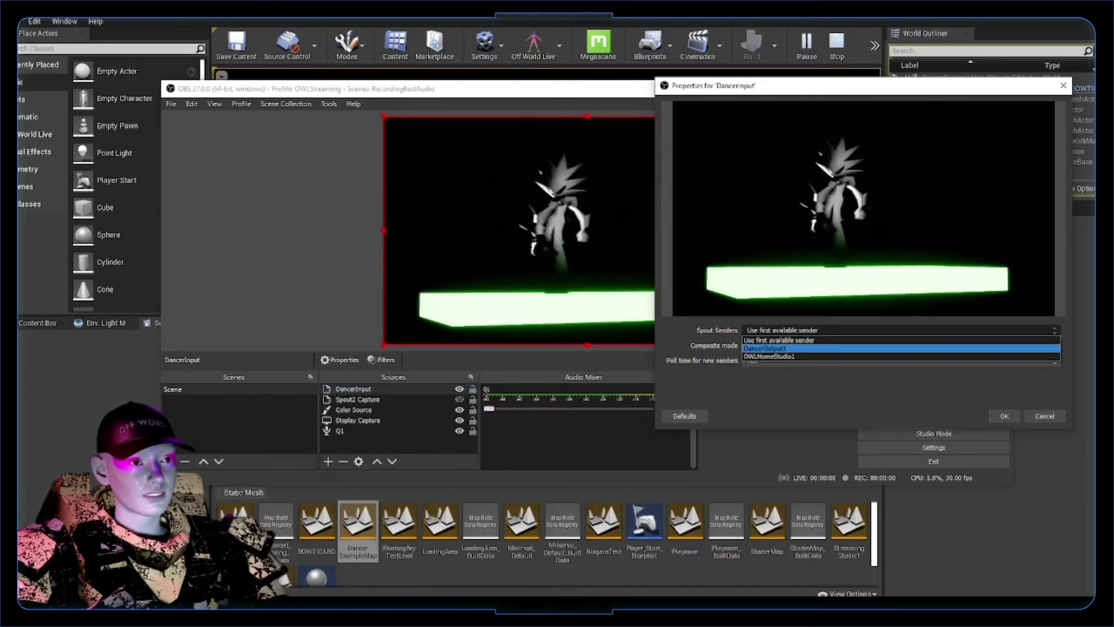
pyautogui.click(765, 348)
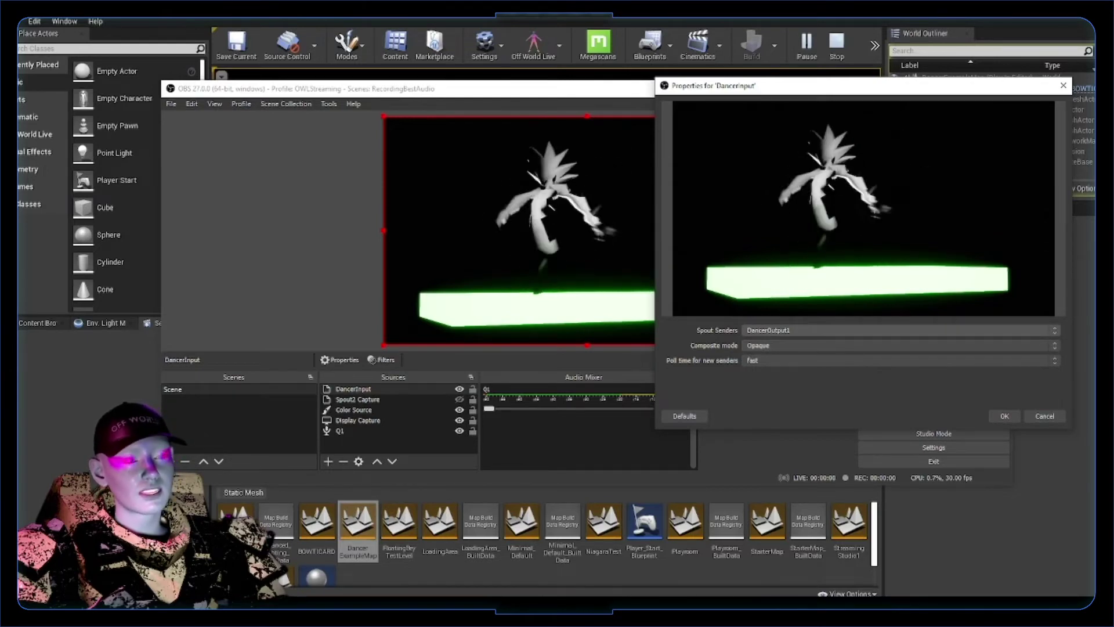
pyautogui.click(771, 331)
pyautogui.click(772, 356)
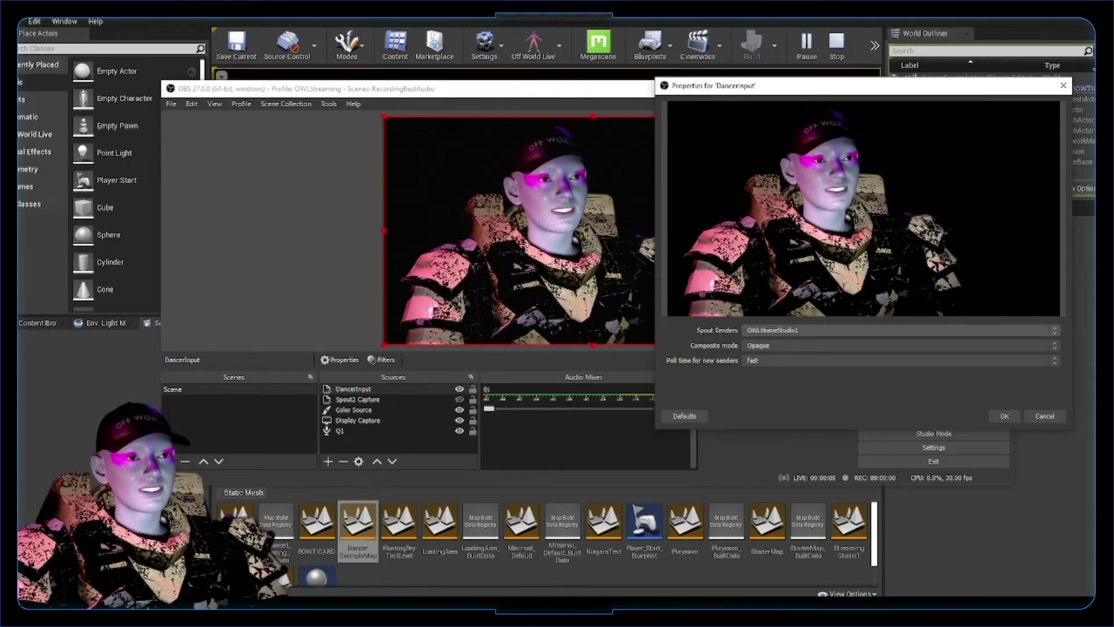
pyautogui.click(772, 331)
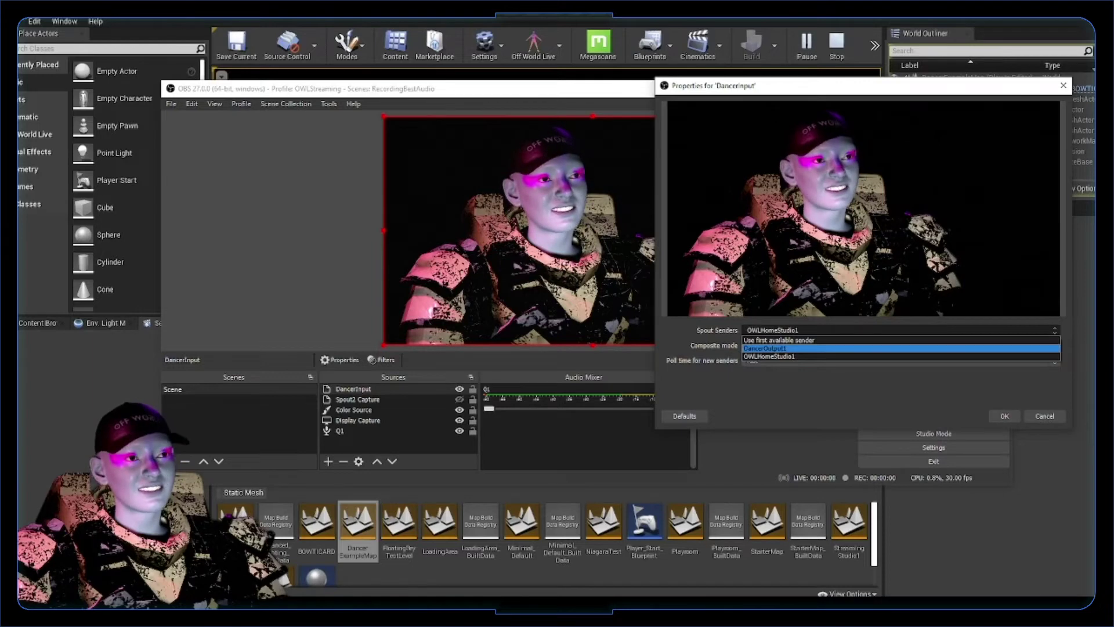
pyautogui.click(771, 348)
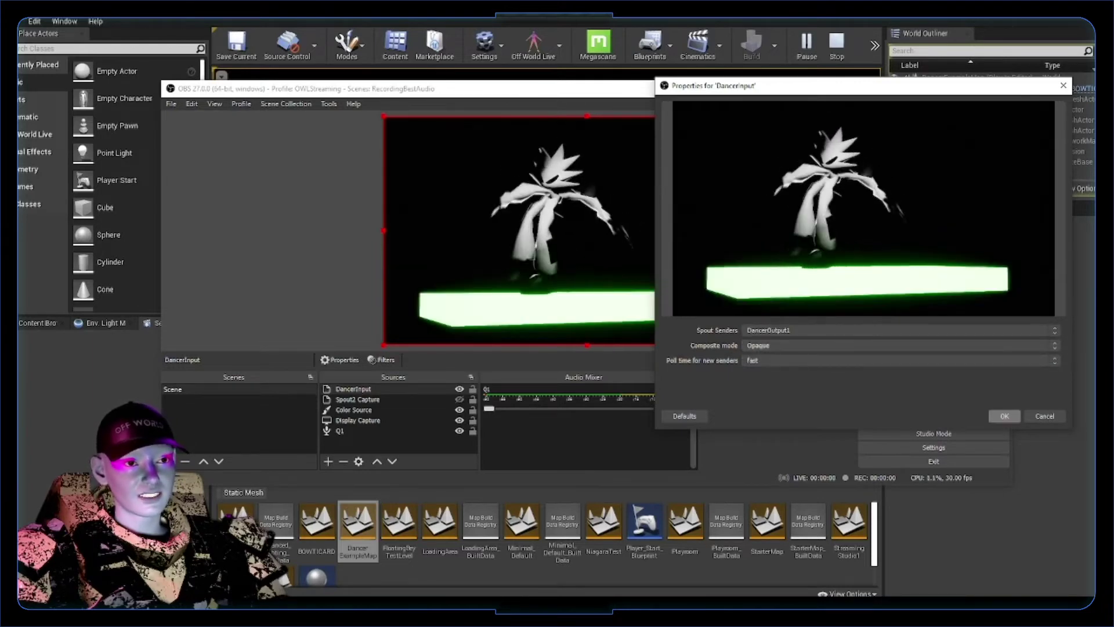
# Check the available composite modes, keep Opaque, and accept the DancerInput properties
pyautogui.click(772, 346)
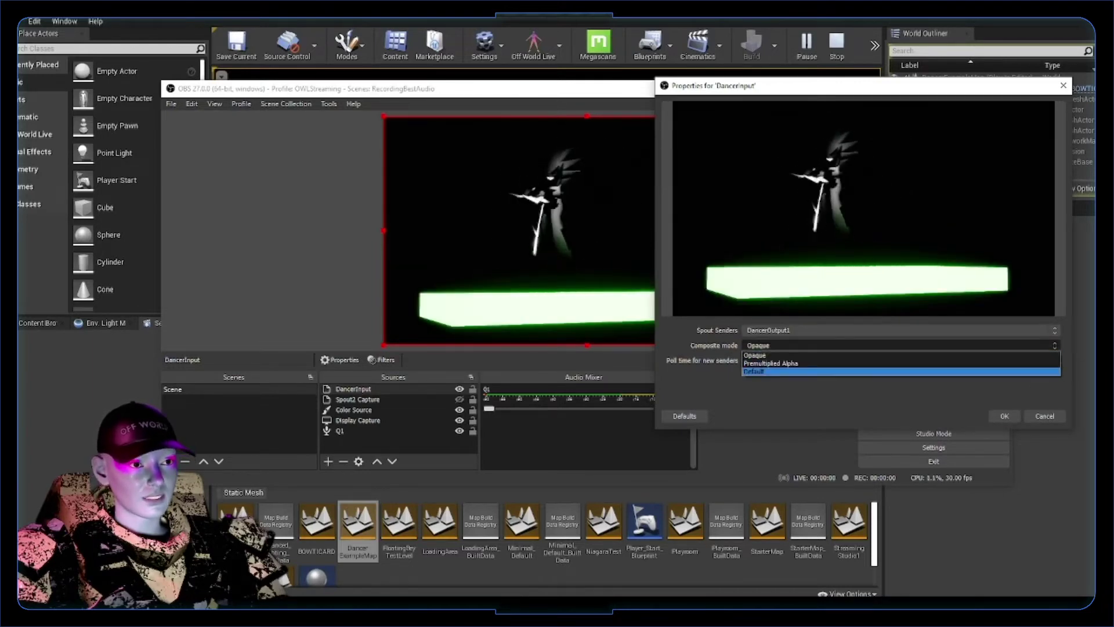
pyautogui.press('Escape')
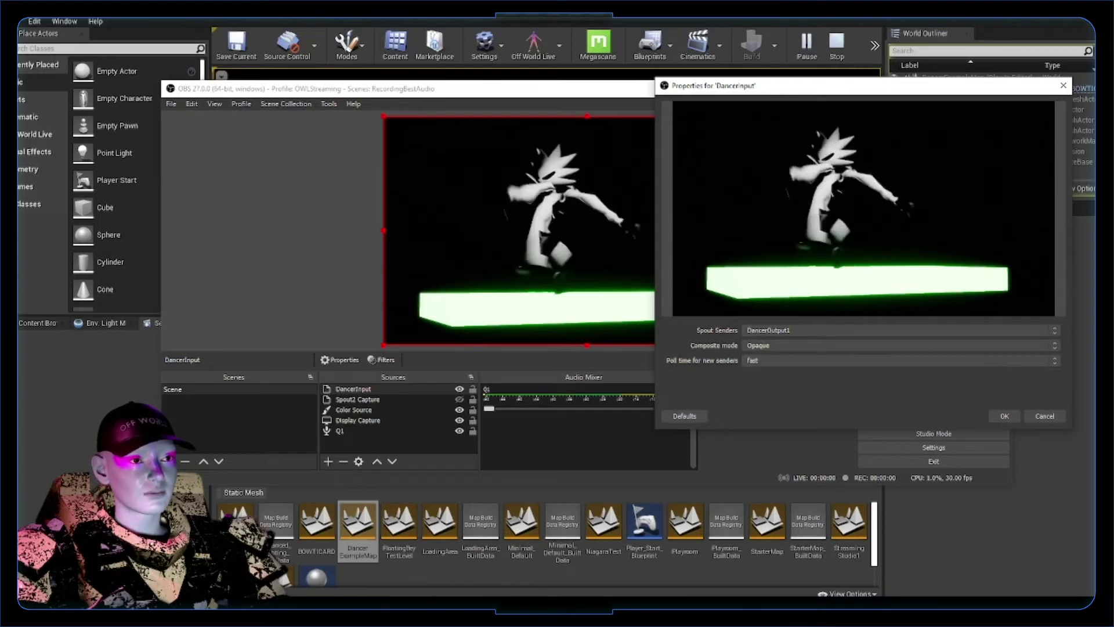
pyautogui.press('Return')
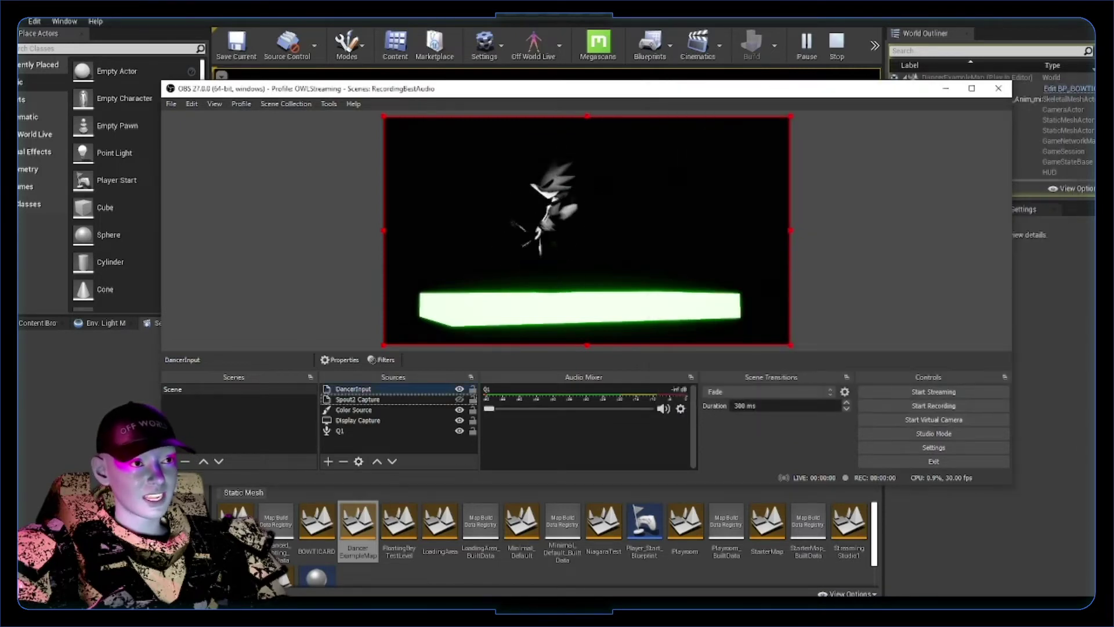
# Show the Spout2 Capture avatar source above DancerInput and shrink it into the lower-left corner of the canvas
pyautogui.moveTo(587, 230)
pyautogui.mouseDown()
pyautogui.moveTo(790, 229)
pyautogui.moveTo(586, 230)
pyautogui.mouseUp()
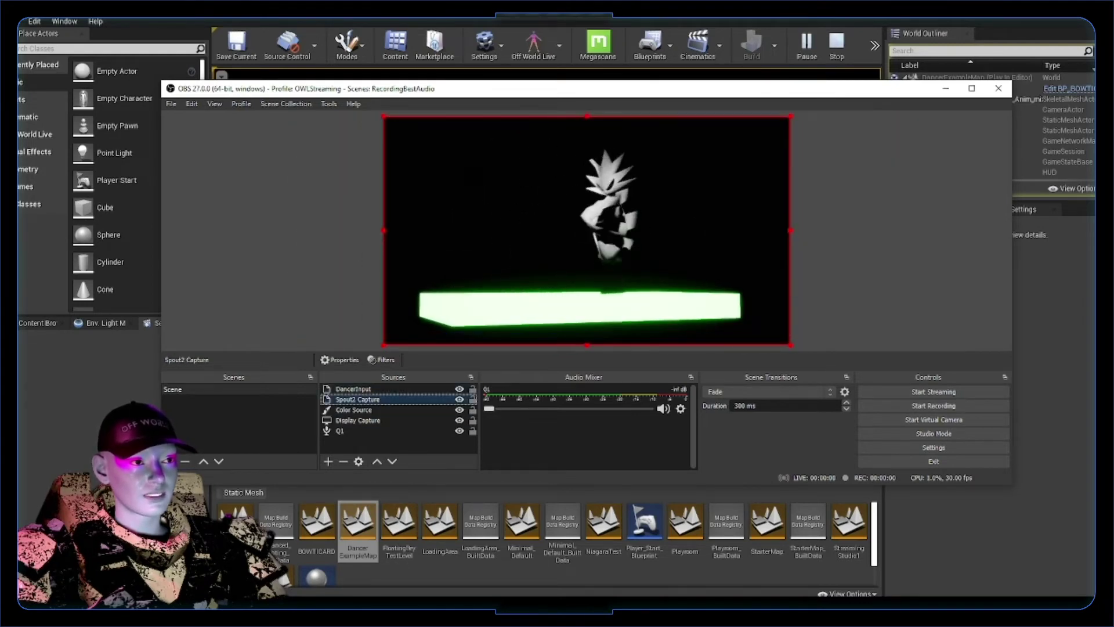
pyautogui.hotkey('ctrl', 'Up')
pyautogui.moveTo(587, 231); pyautogui.dragTo(543, 255)
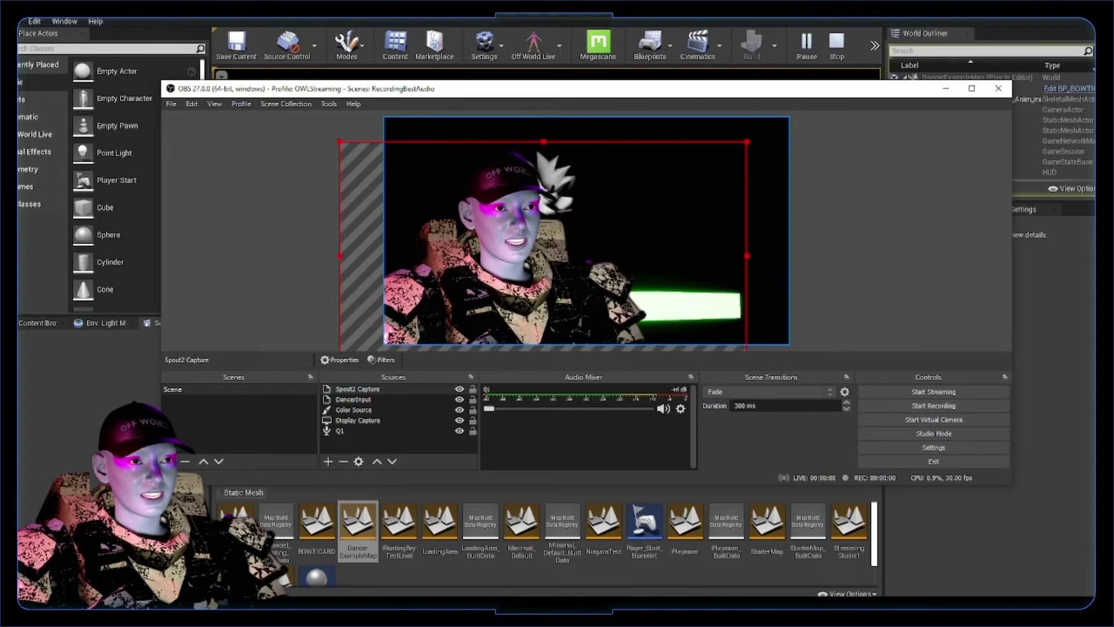
pyautogui.moveTo(747, 141); pyautogui.dragTo(492, 278)
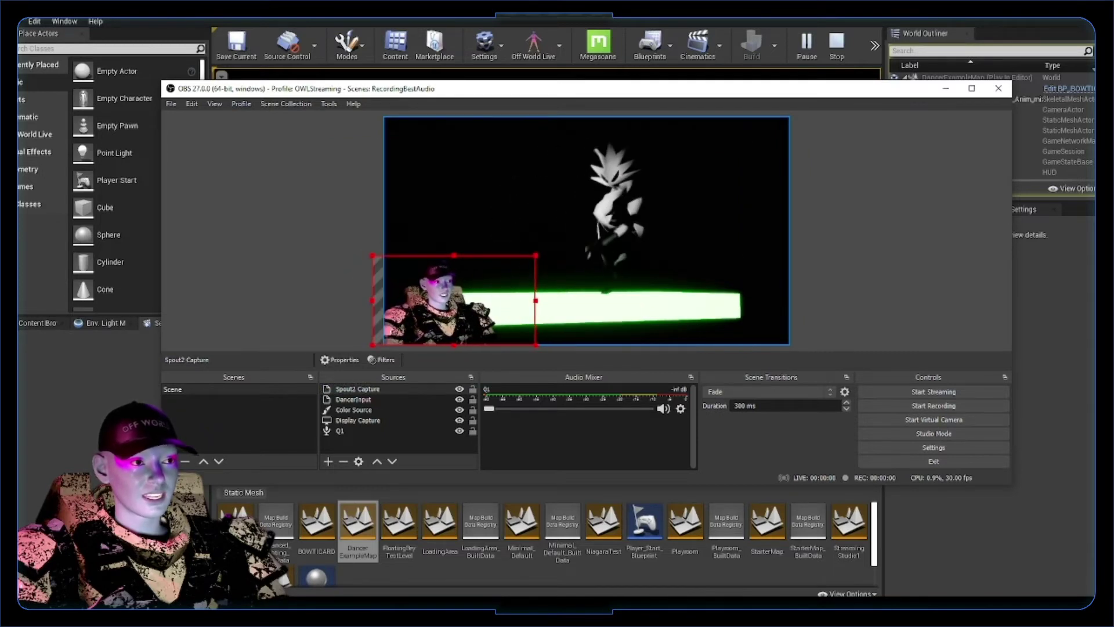
pyautogui.click(353, 264)
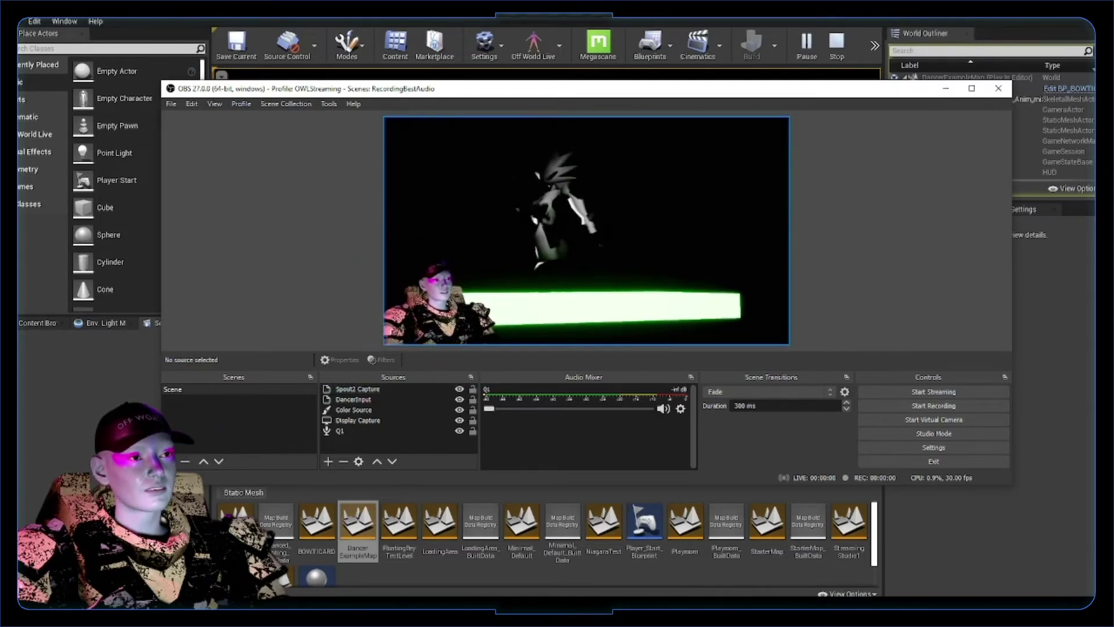